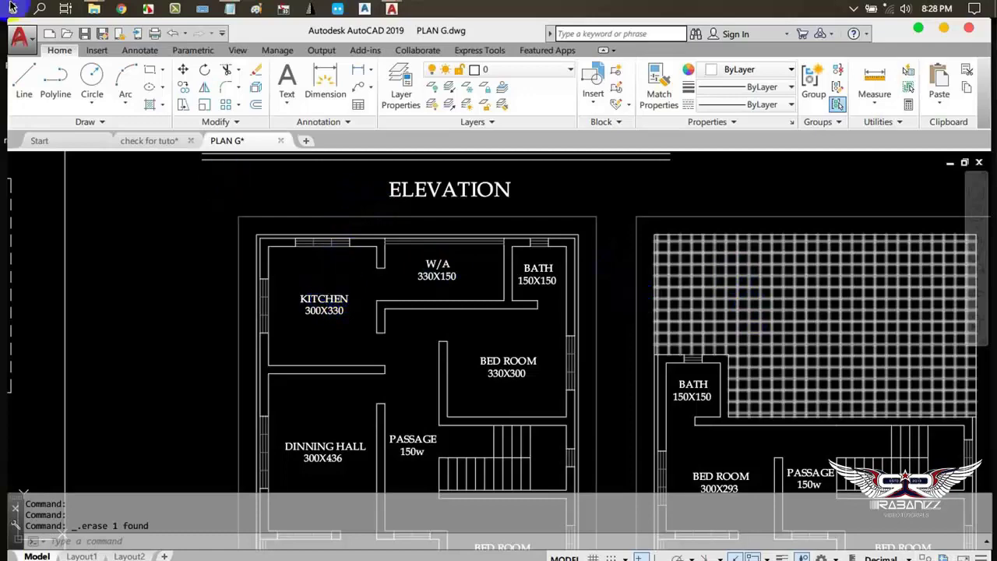
Zoom and pan until the double wall below W/A, beside KITCHEN and BATH, fills the view
scroll(447, 334, "down", 2)
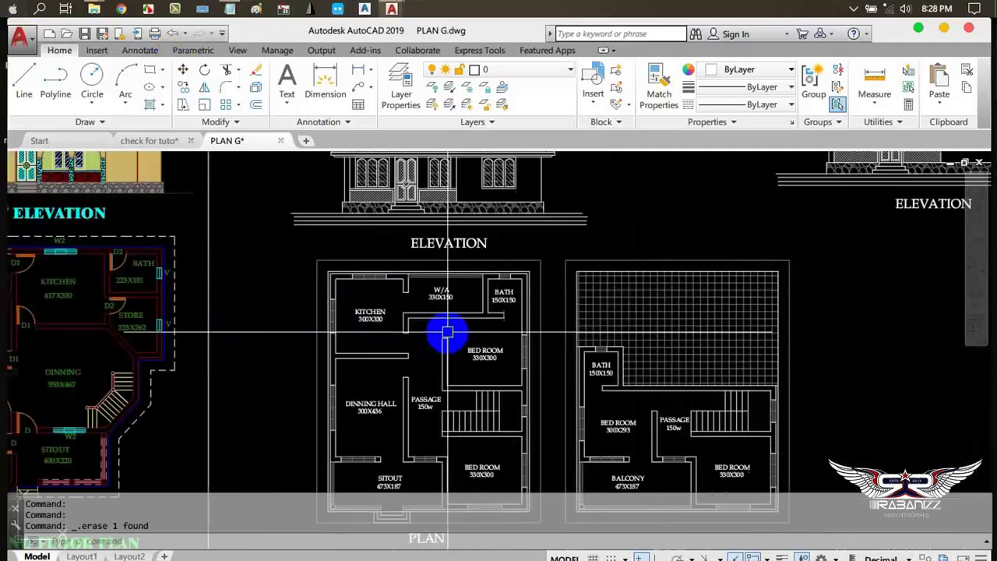
scroll(436, 331, "up", 5)
scroll(426, 283, "up", 1)
scroll(389, 303, "up", 1)
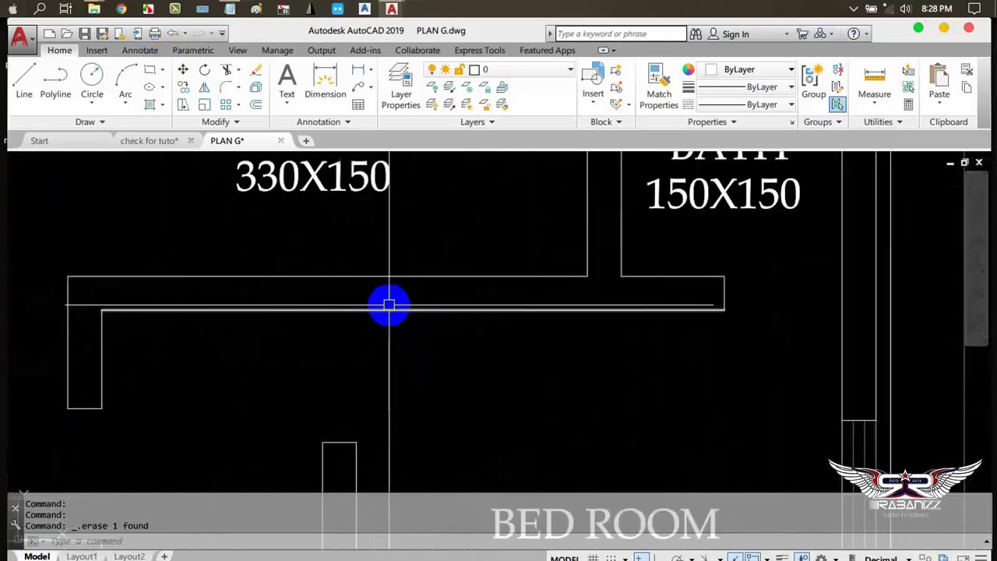
scroll(365, 330, "down", 2)
scroll(345, 322, "up", 4)
scroll(490, 374, "down", 6)
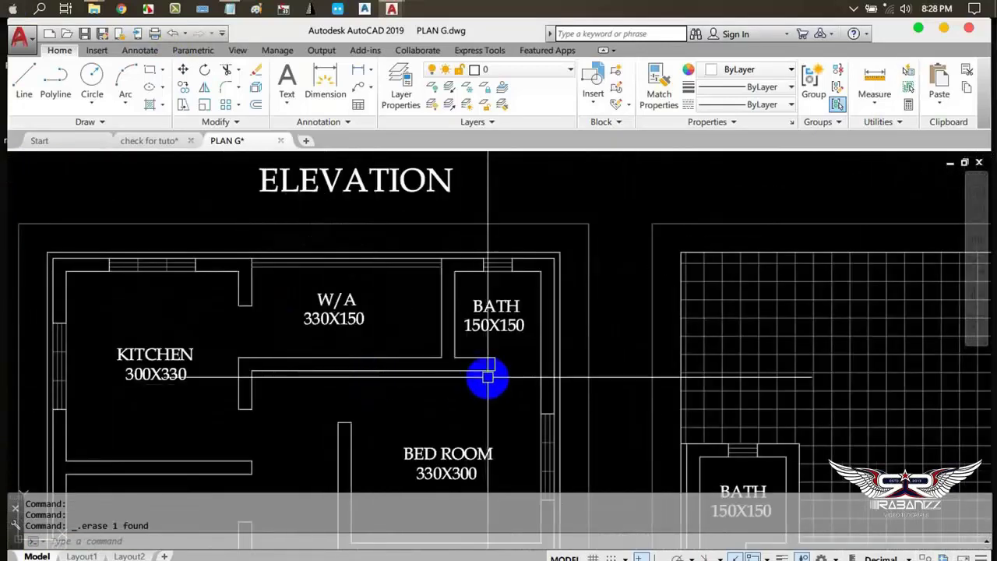
scroll(359, 350, "up", 2)
middle_click_drag(116, 400, 207, 372)
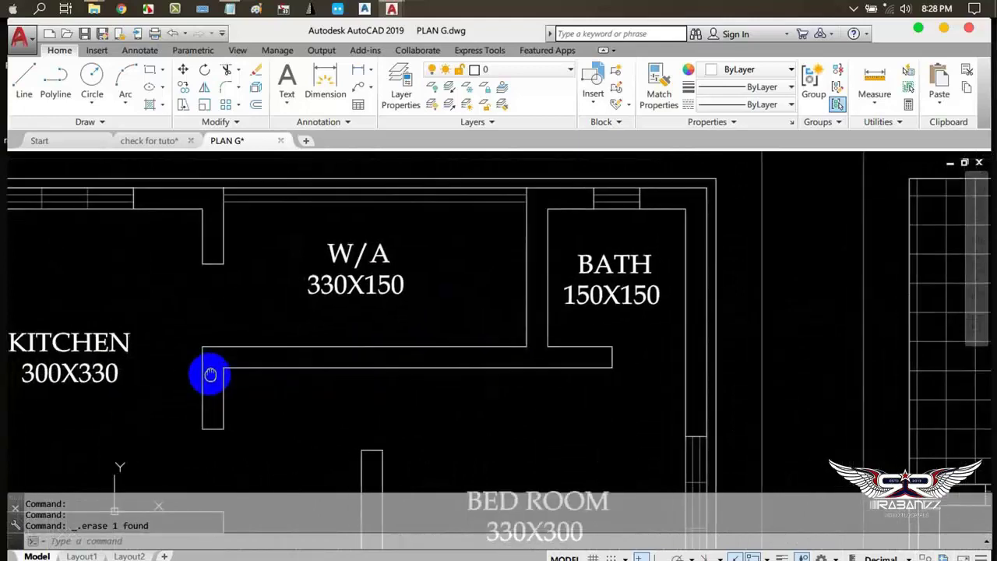
middle_click_drag(557, 337, 545, 361)
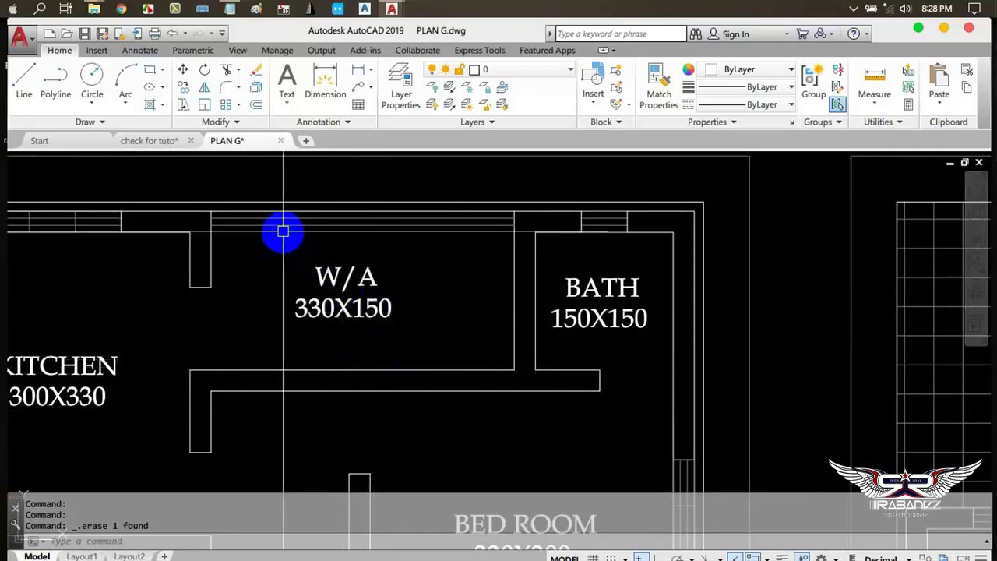
Run CENTERLINE, pick both wall lines beneath W/A, and select the resulting centerline
left_click(128, 90)
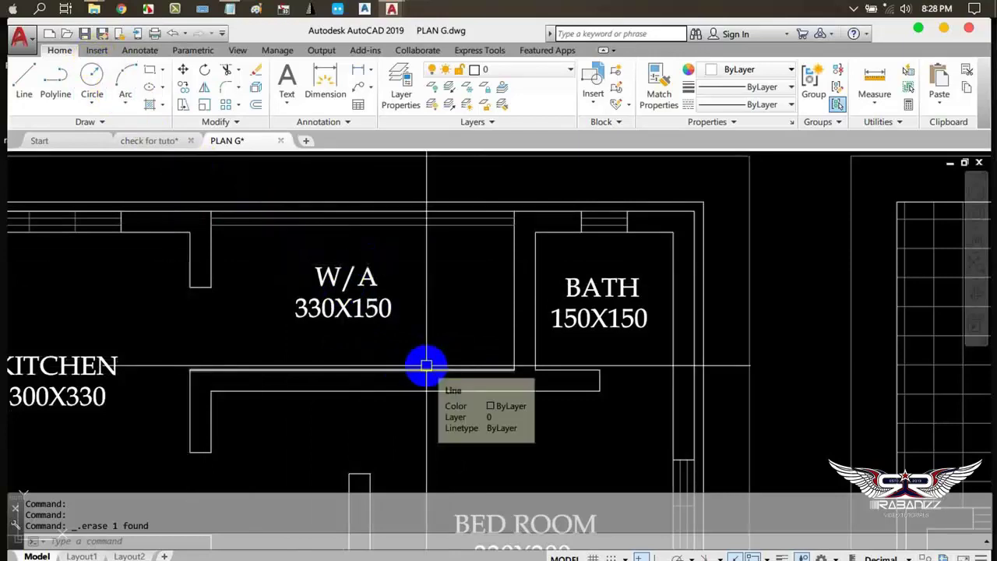
type("cn")
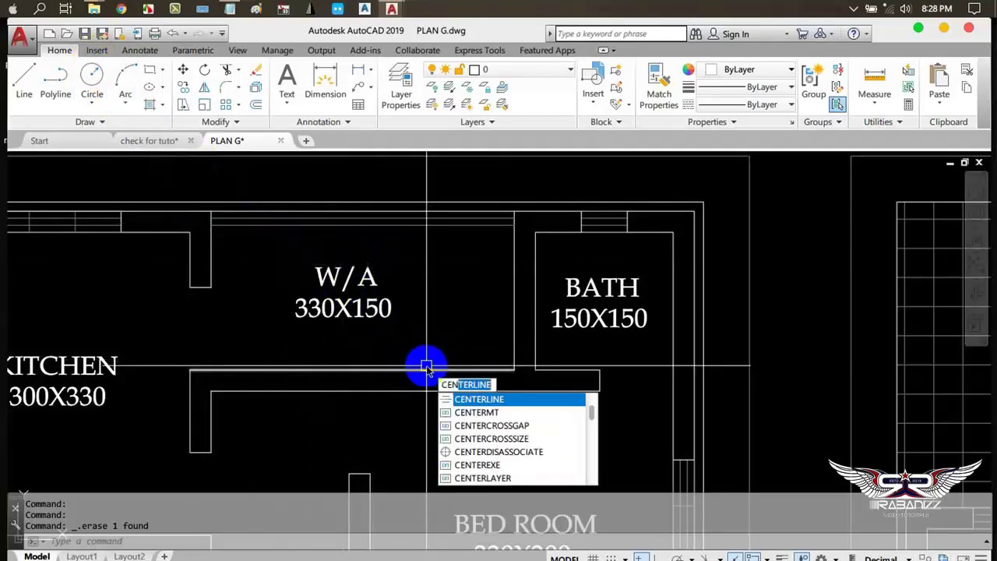
type("e")
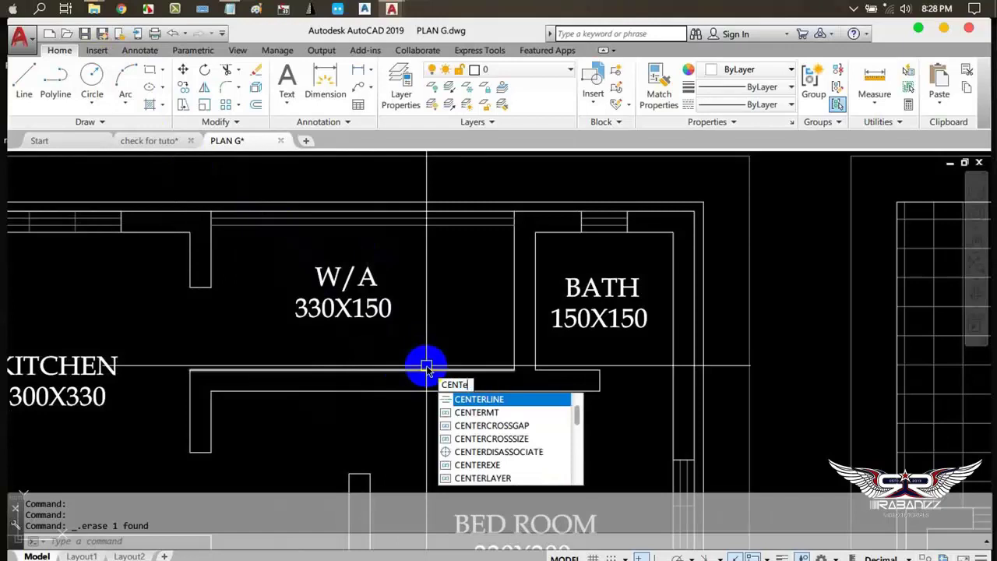
type("r")
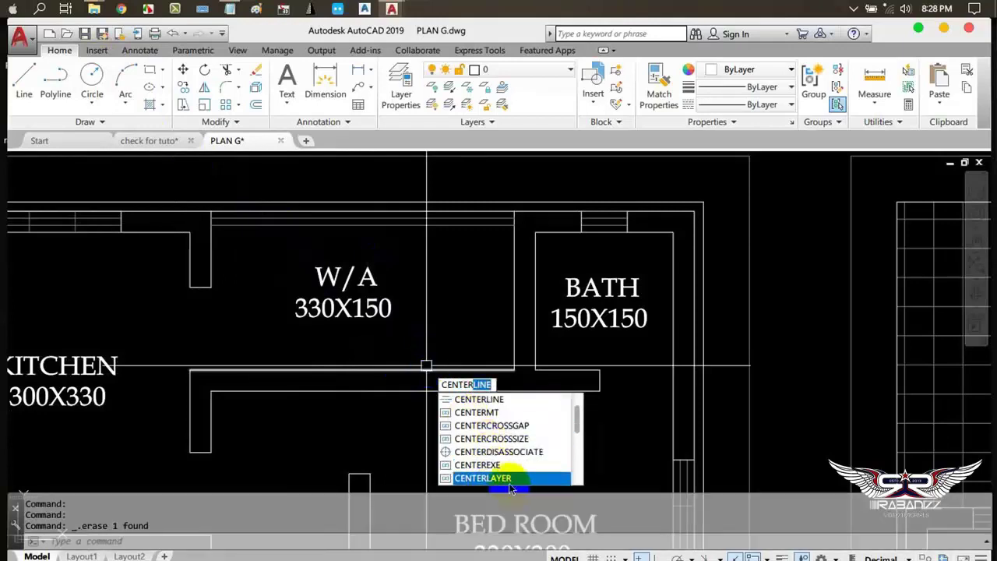
left_click(504, 401)
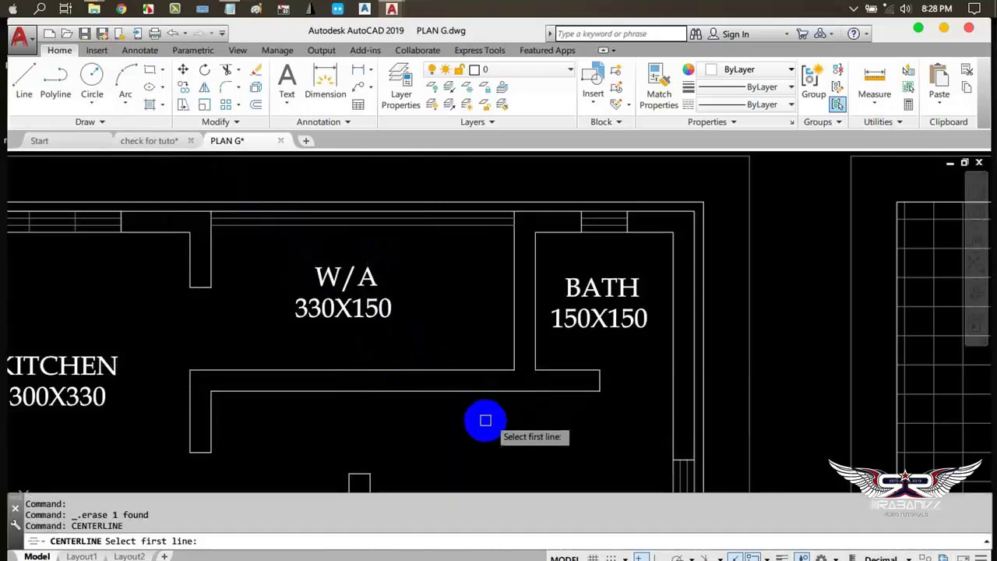
left_click(352, 390)
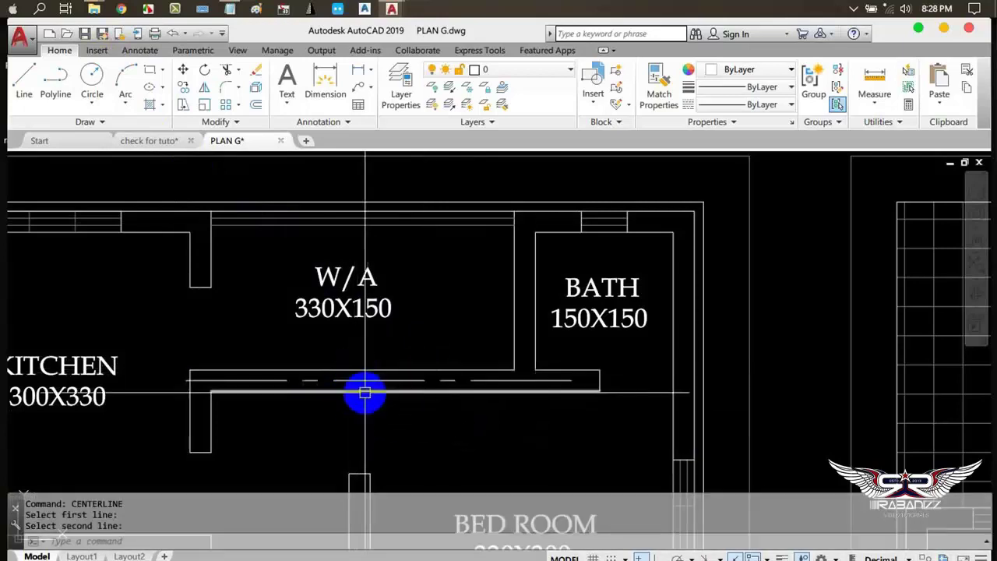
left_click(389, 383)
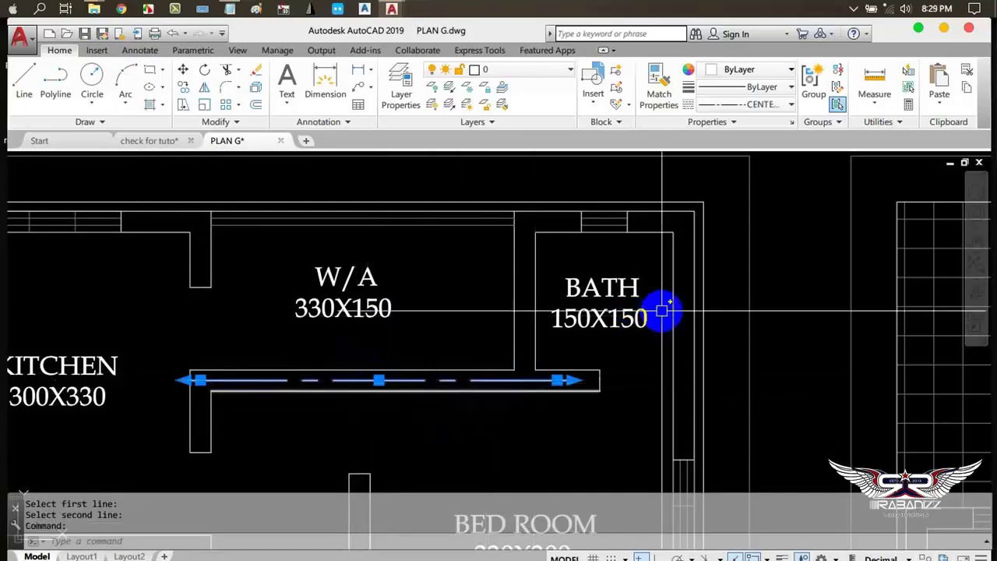
Stretch the centerline's left grip into the kitchen, cancelling the right-end stretch
scroll(408, 377, "down", 2)
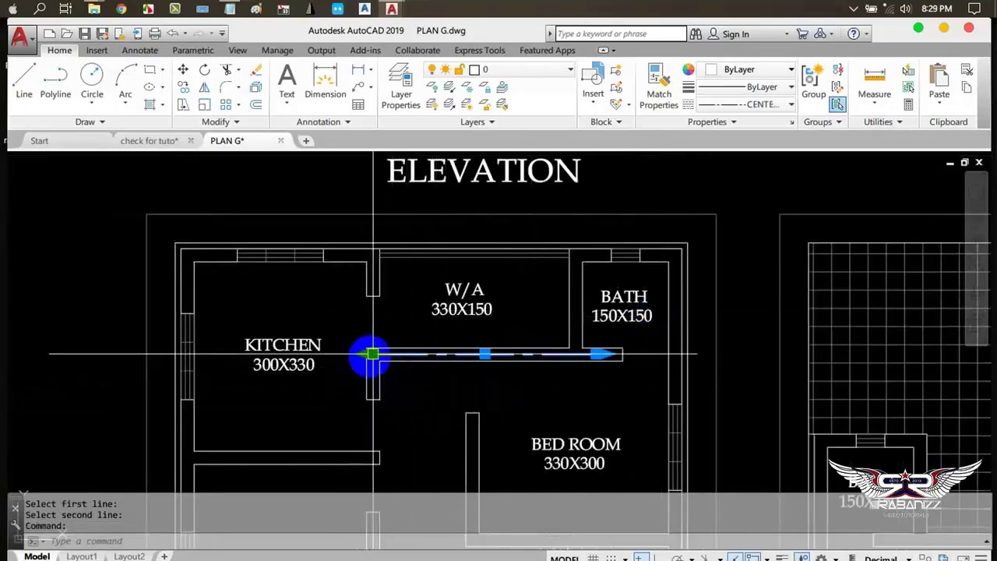
left_click(372, 354)
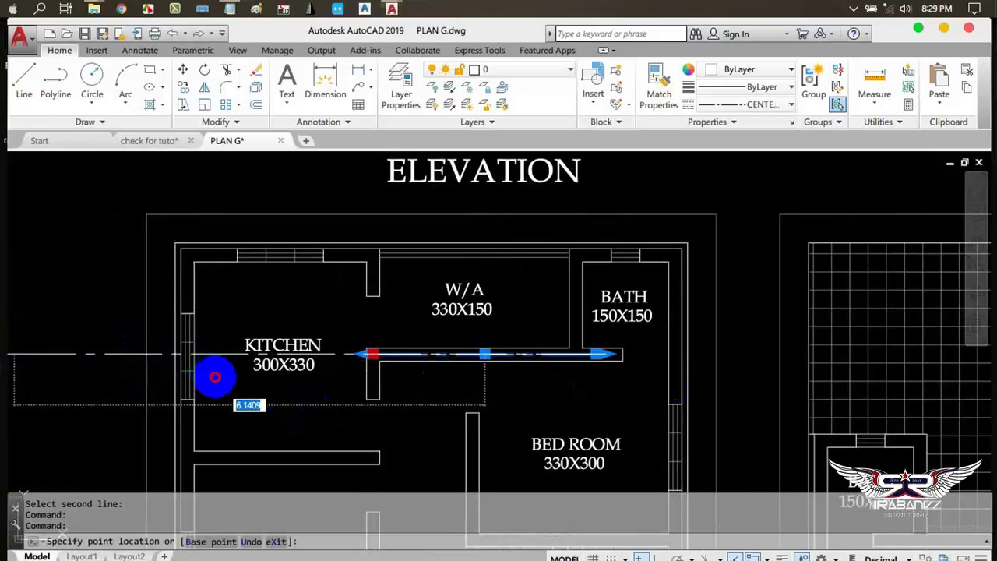
left_click(88, 356)
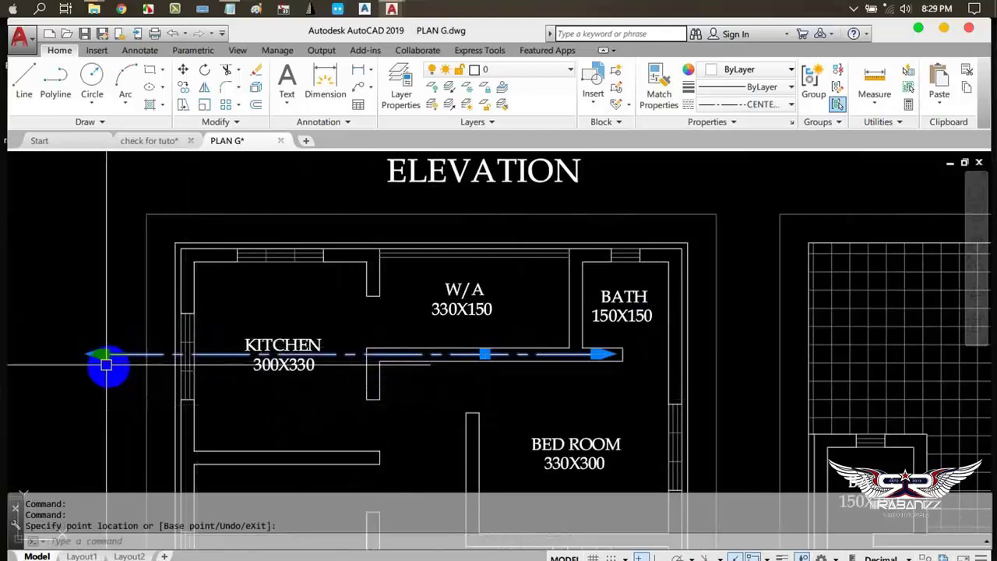
left_click(598, 354)
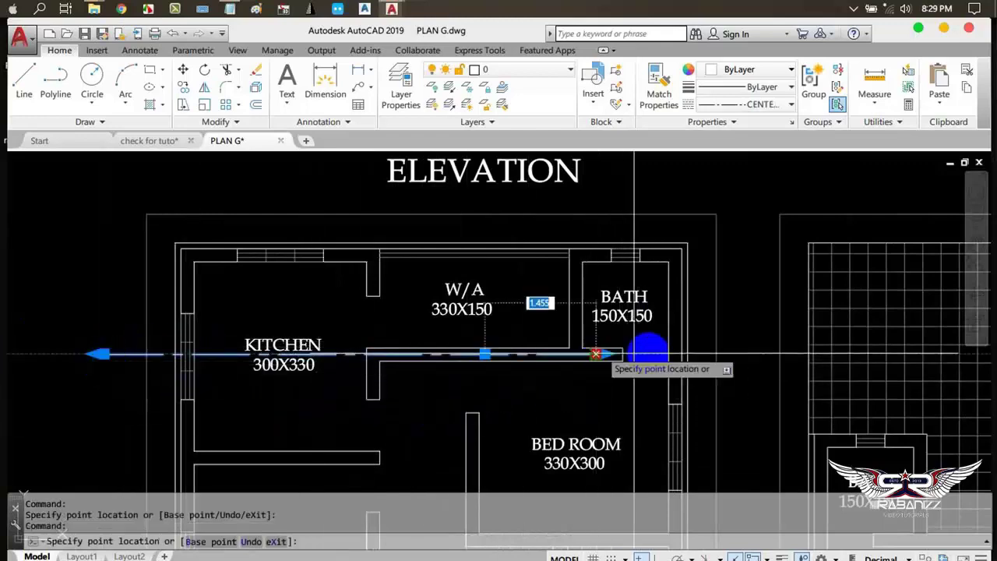
scroll(600, 367, "up", 2)
scroll(629, 282, "up", 2)
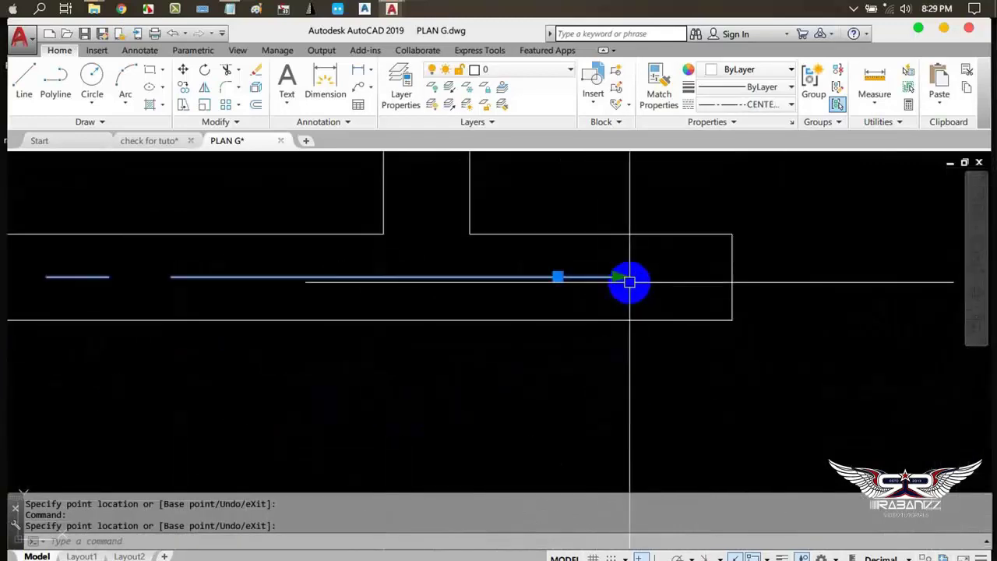
scroll(629, 282, "down", 2)
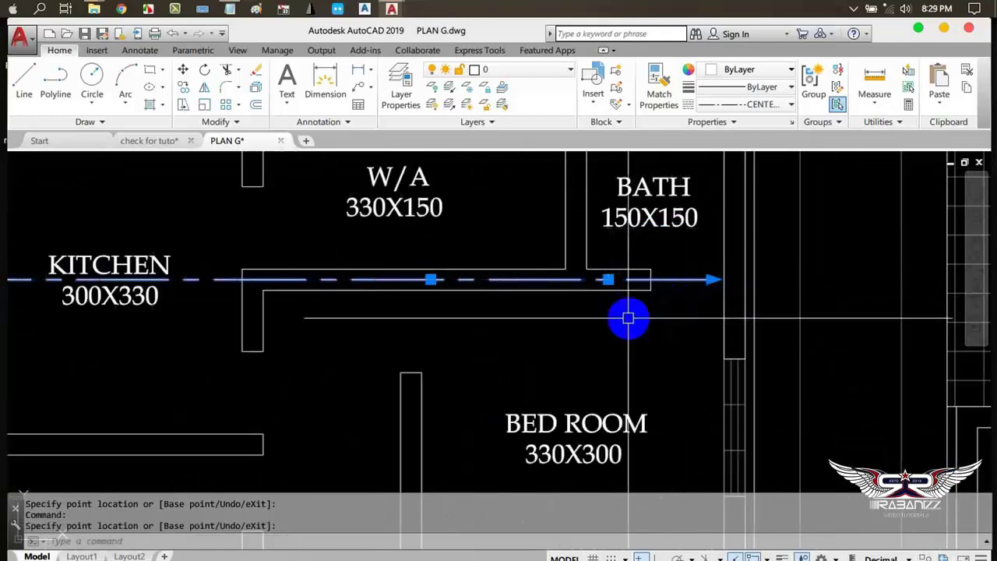
key("Escape")
middle_click_drag(472, 314, 426, 193)
Repeat CENTERLINE between the two lines of the bed room's left wall
scroll(413, 324, "down", 2)
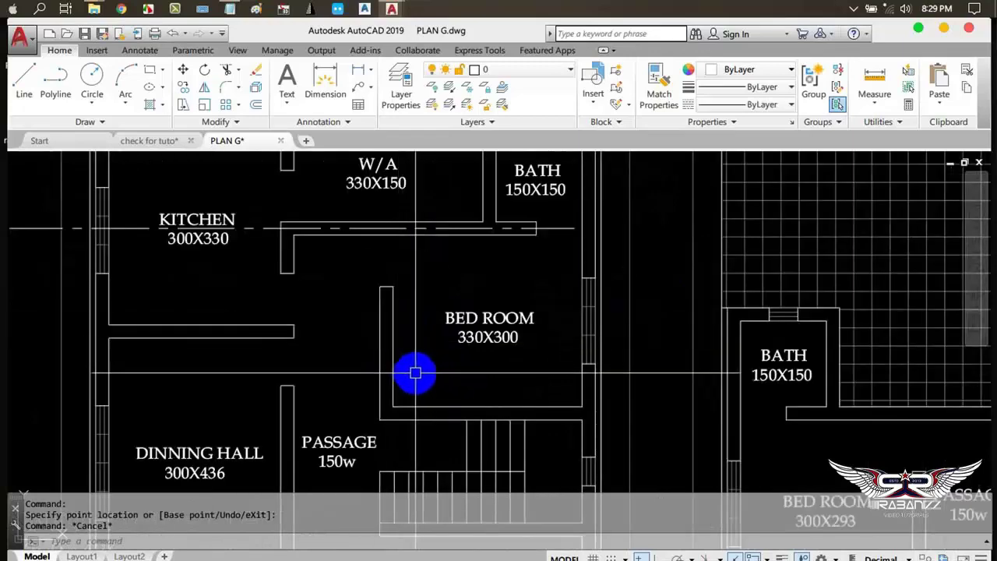
middle_click_drag(414, 371, 373, 329)
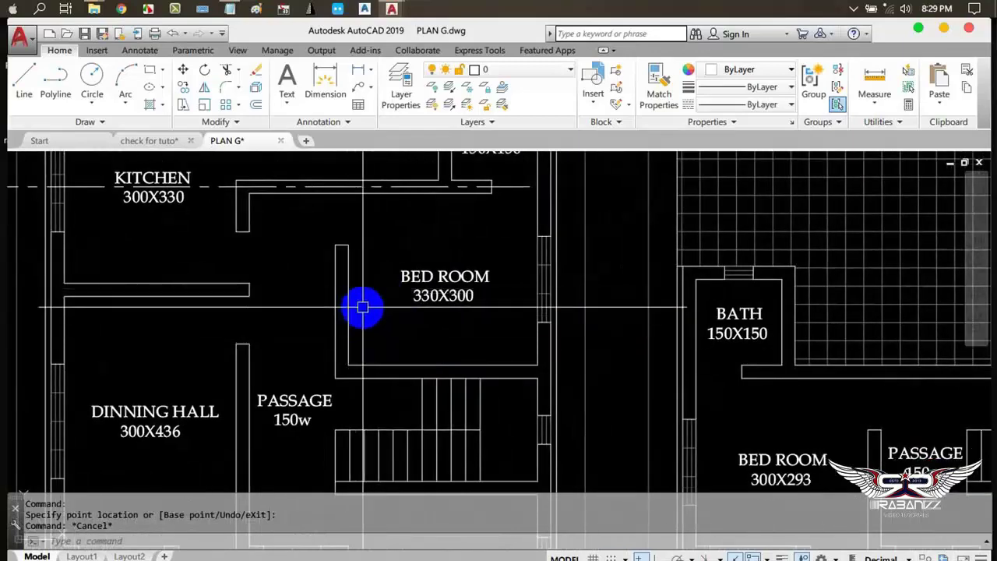
middle_click_drag(303, 209, 314, 234)
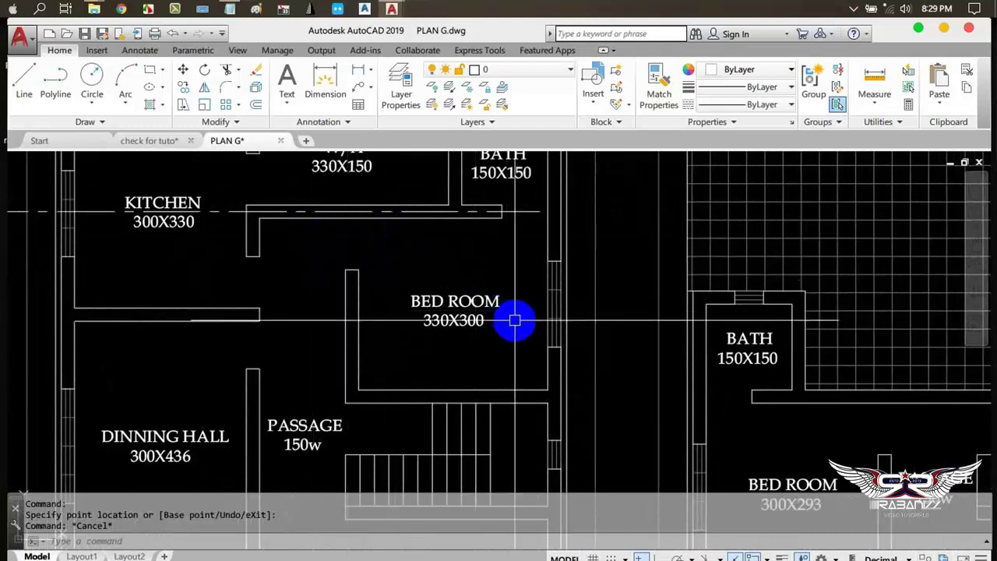
right_click(350, 233)
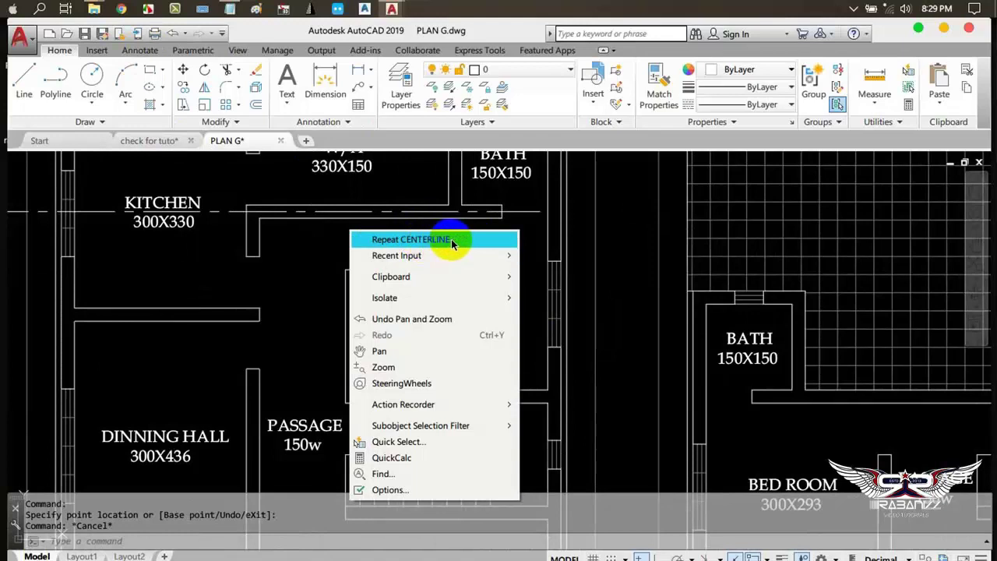
left_click(452, 240)
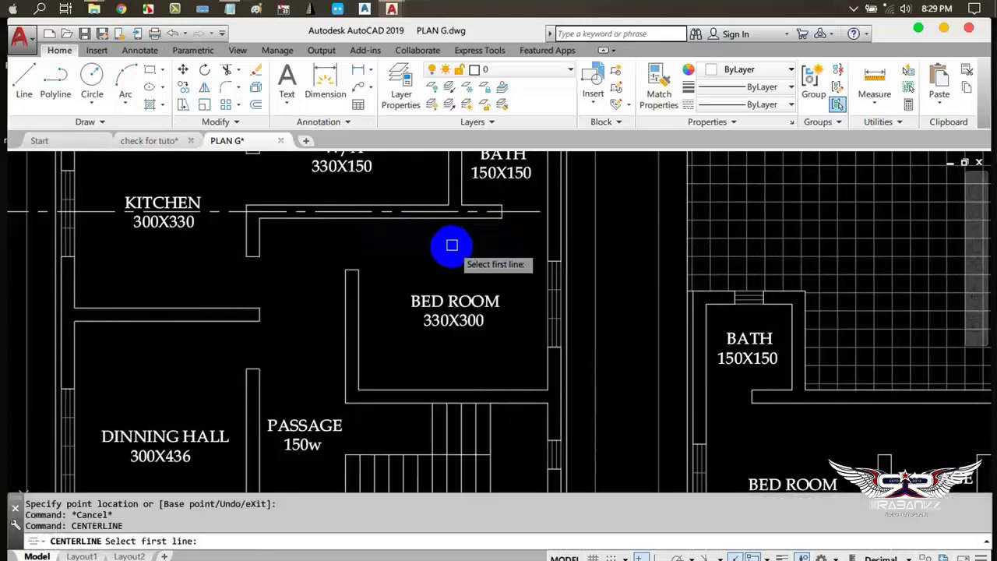
left_click(342, 347)
scroll(327, 303, "up", 3)
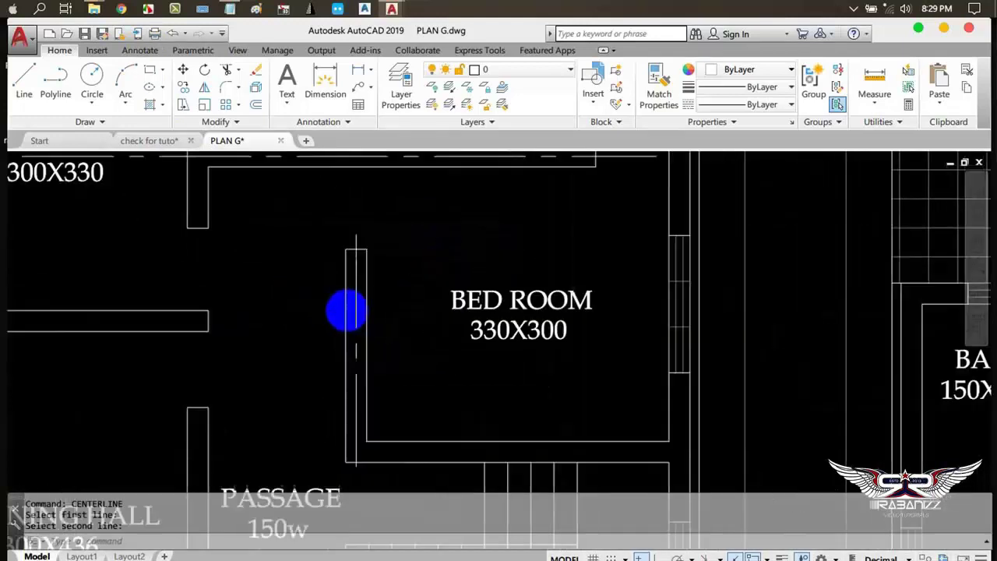
Repeat CENTERLINE between the two lines of the kitchen–dining hall wall
right_click(51, 237)
left_click(127, 247)
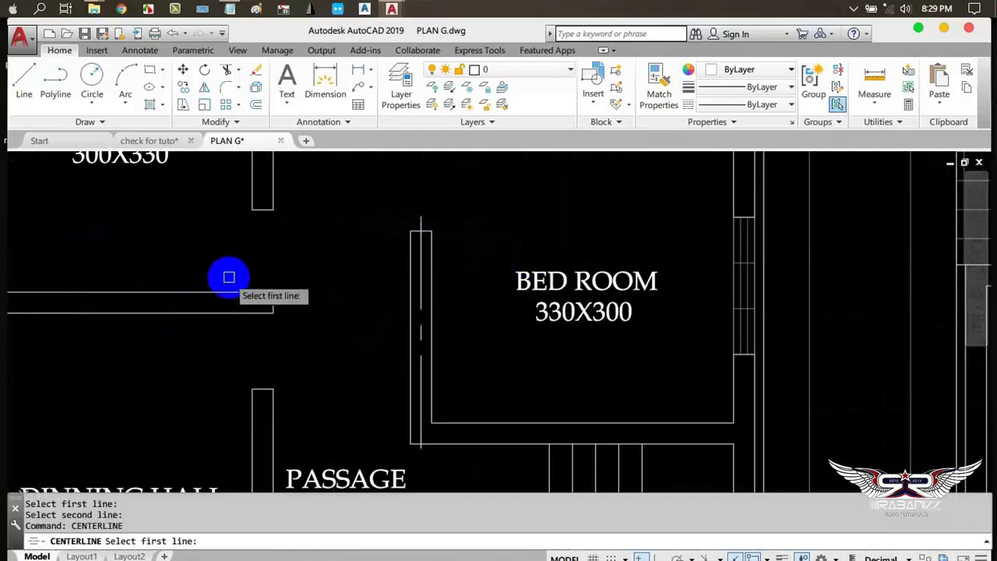
middle_click_drag(229, 276, 576, 321)
left_click(550, 322)
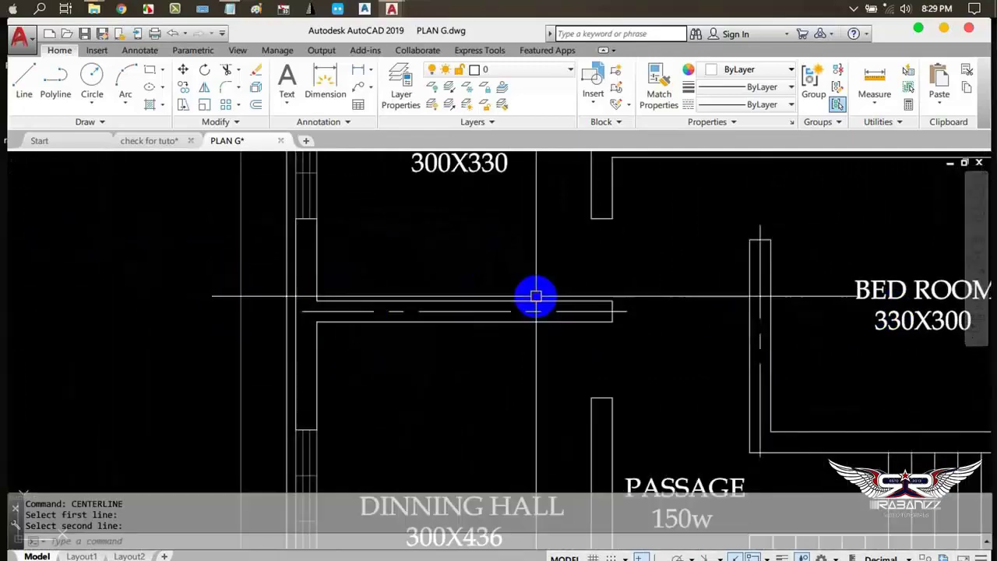
scroll(535, 296, "down", 5)
scroll(507, 272, "down", 3)
type("RE")
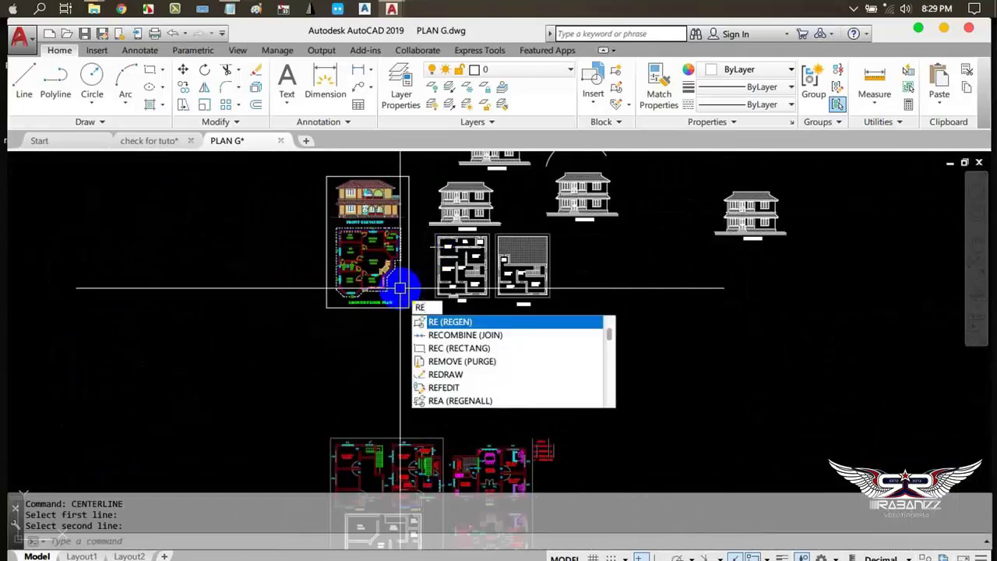
Draw a rectangle beside the plans by placing two opposite corners
type("c")
key("Return")
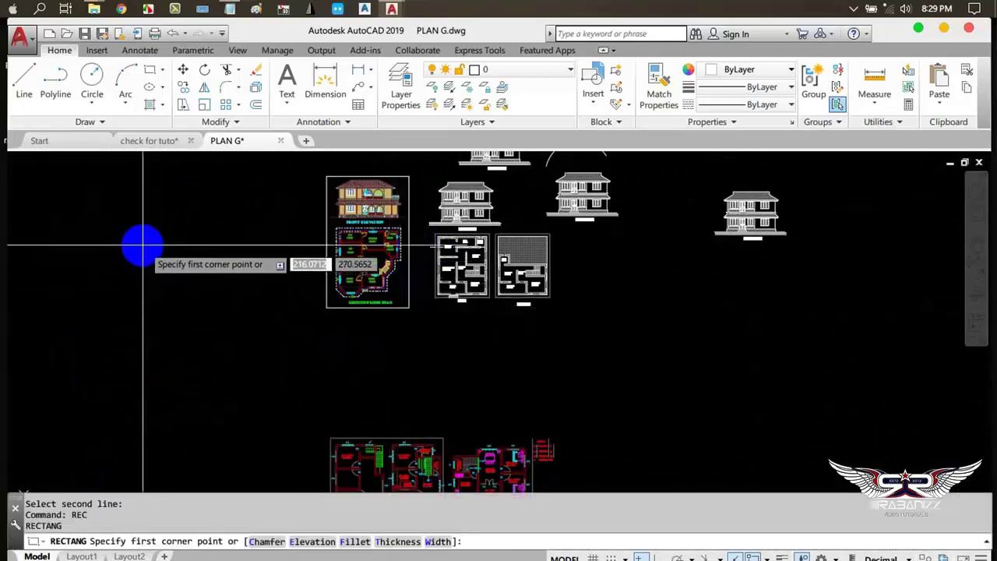
left_click(142, 243)
scroll(156, 244, "down", 4)
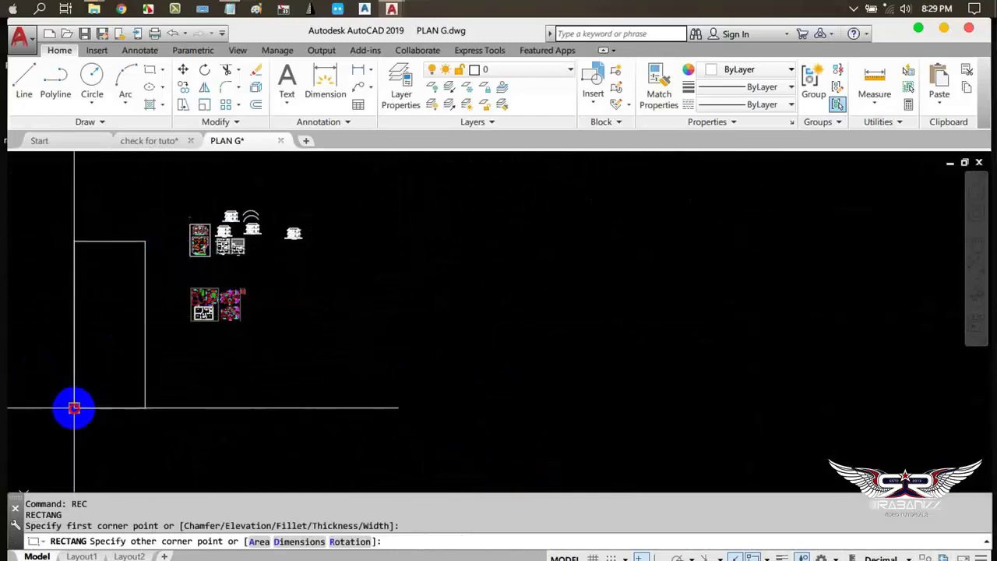
left_click(73, 408)
scroll(138, 272, "up", 2)
scroll(137, 272, "up", 4)
mouse_move(138, 272)
middle_mouse_down()
mouse_move(215, 264)
mouse_move(274, 404)
middle_mouse_up()
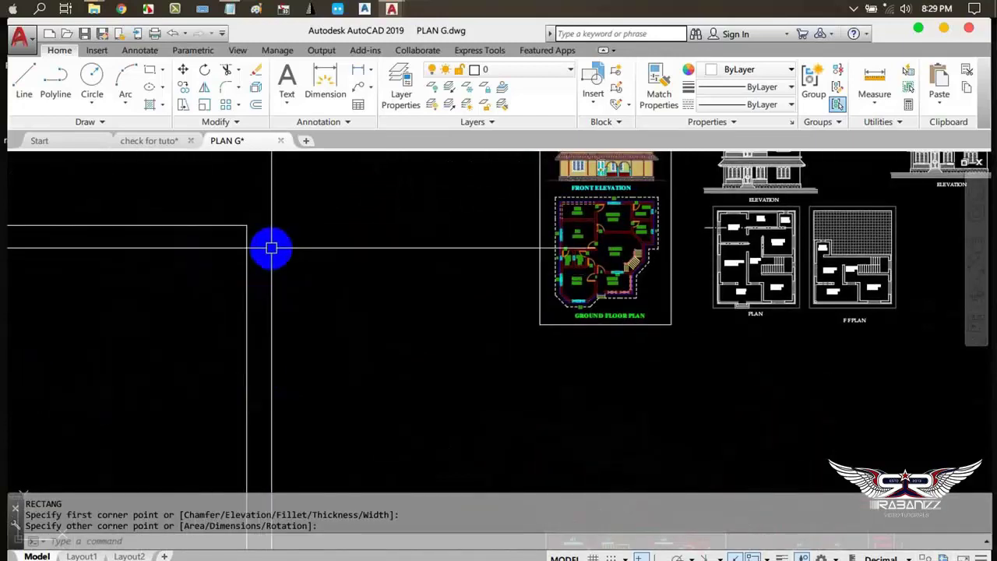
type("o")
Offset the rectangle outward by a two-point picked distance to create a larger parallel outline
key("Return")
left_click(255, 227)
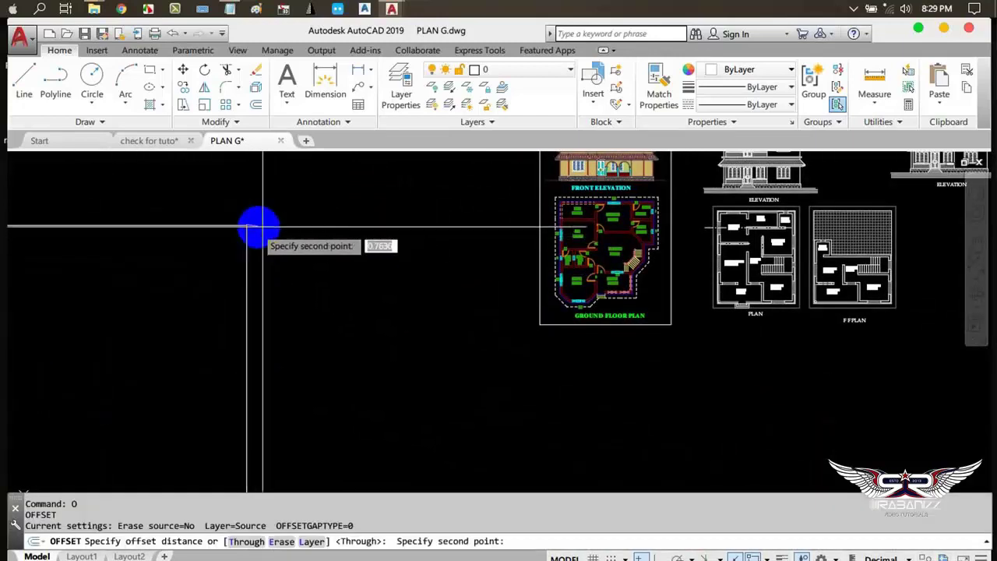
left_click(266, 233)
left_click(247, 246)
left_click(302, 257)
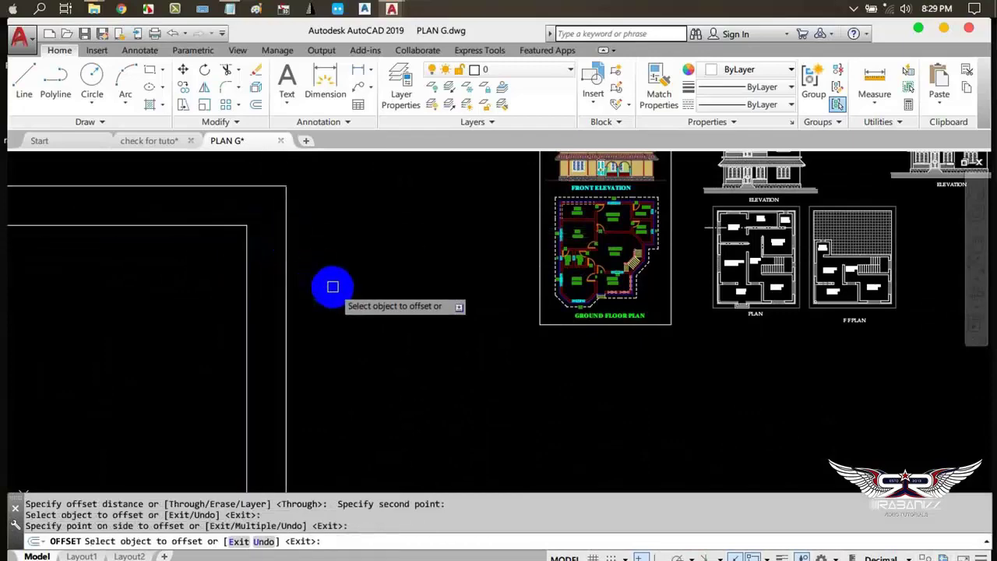
scroll(338, 282, "down", 3)
scroll(327, 288, "down", 3)
scroll(324, 291, "up", 5)
scroll(363, 244, "up", 3)
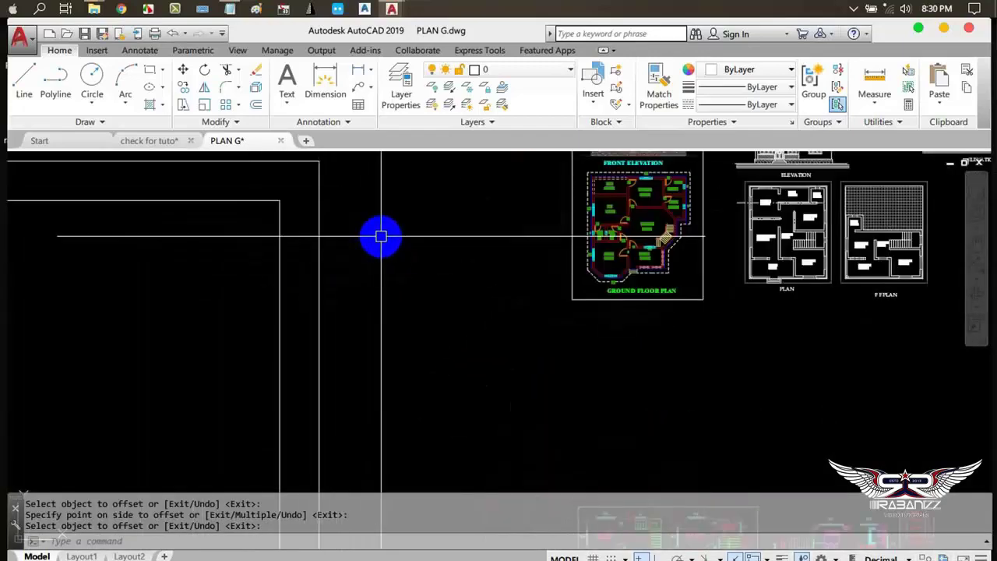
scroll(381, 233, "up", 3)
right_click(372, 222)
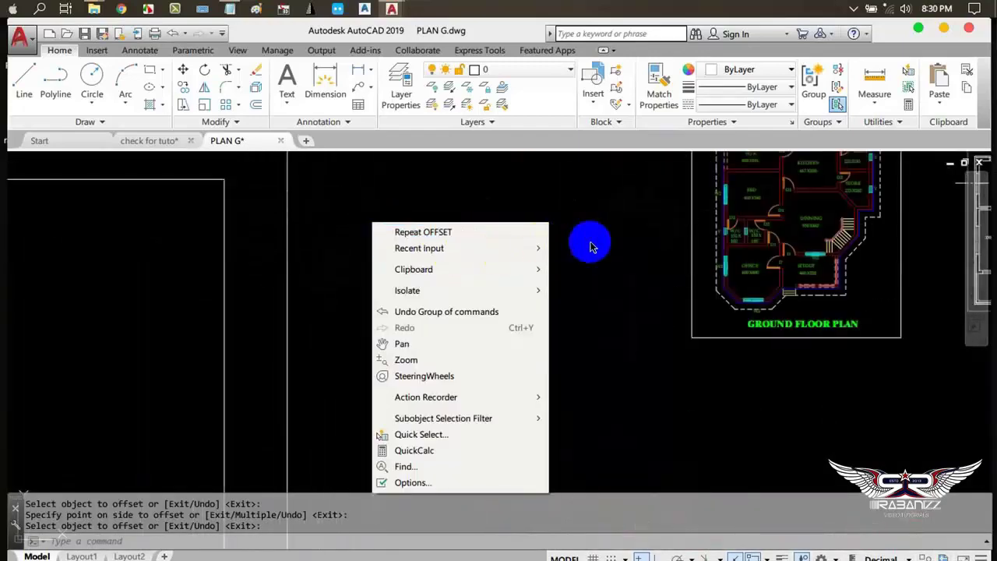
mouse_move(459, 247)
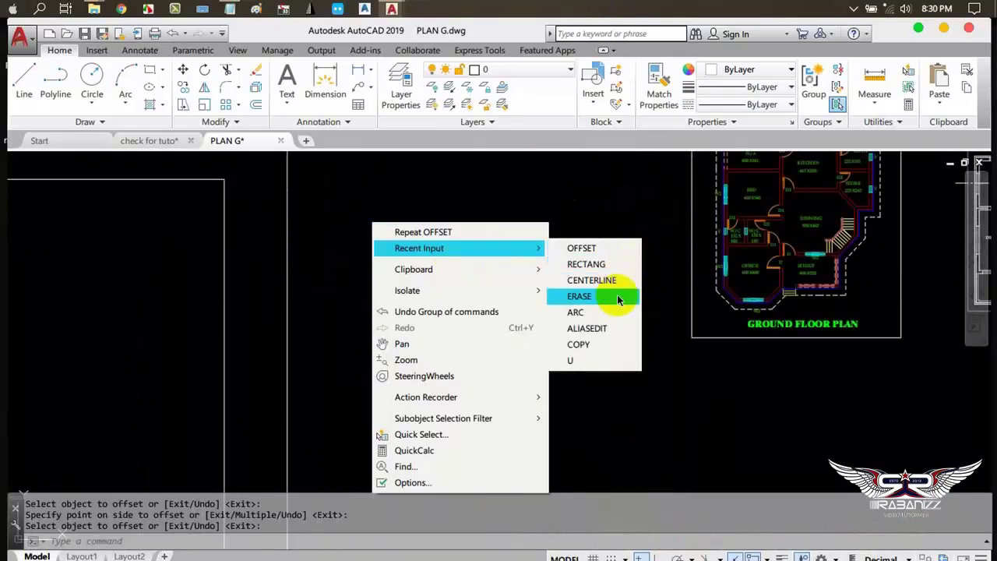
Add a centerline between the first pair of parallel rectangle lines via Annotate > Centerline
left_click(506, 162)
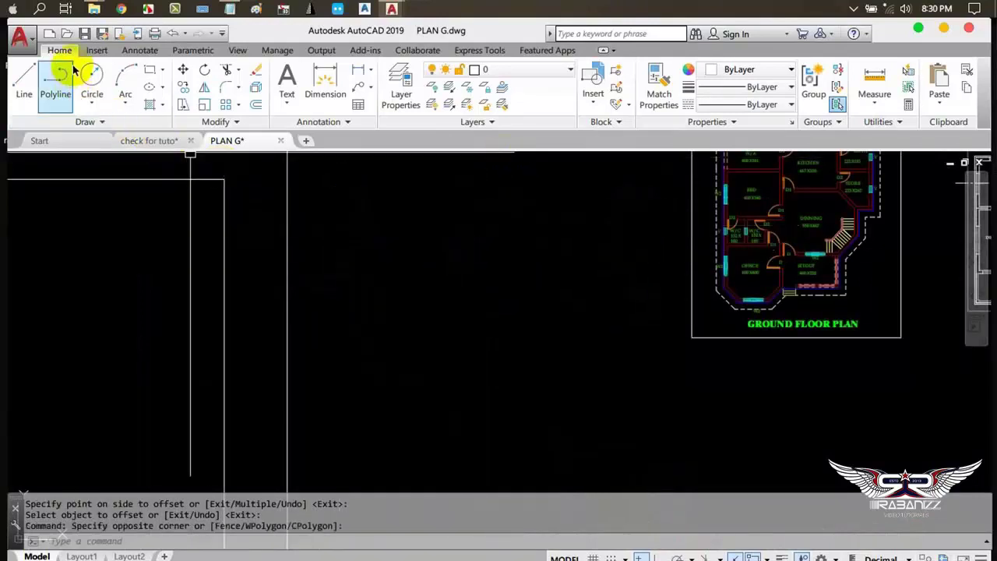
left_click(137, 56)
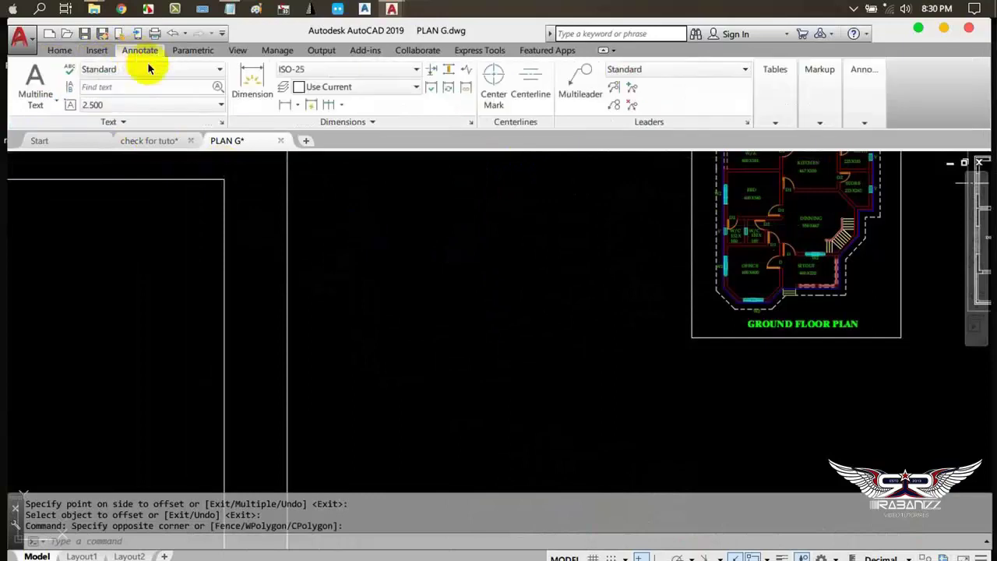
left_click(537, 101)
left_click(283, 323)
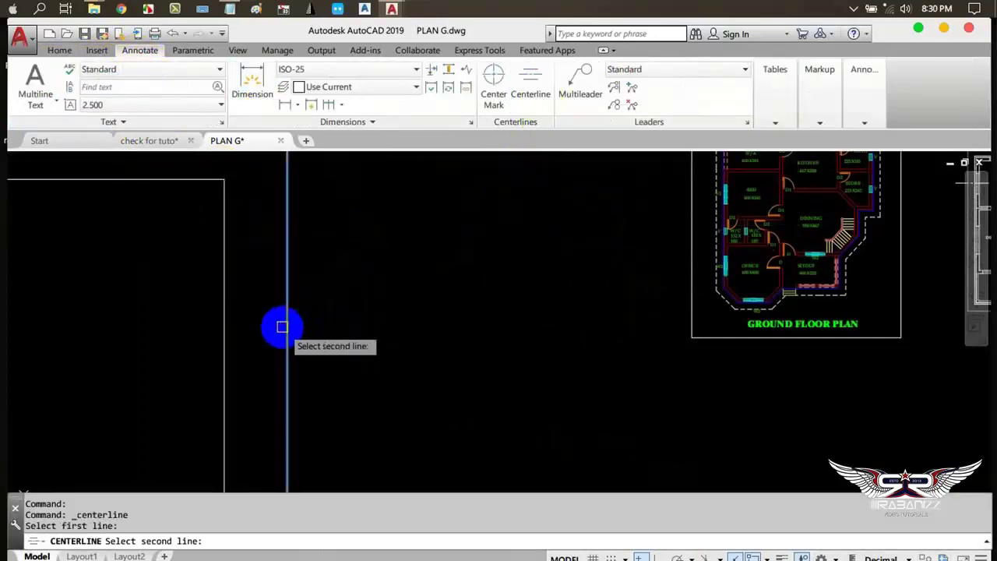
left_click(225, 346)
scroll(356, 270, "down", 5)
scroll(289, 460, "up", 4)
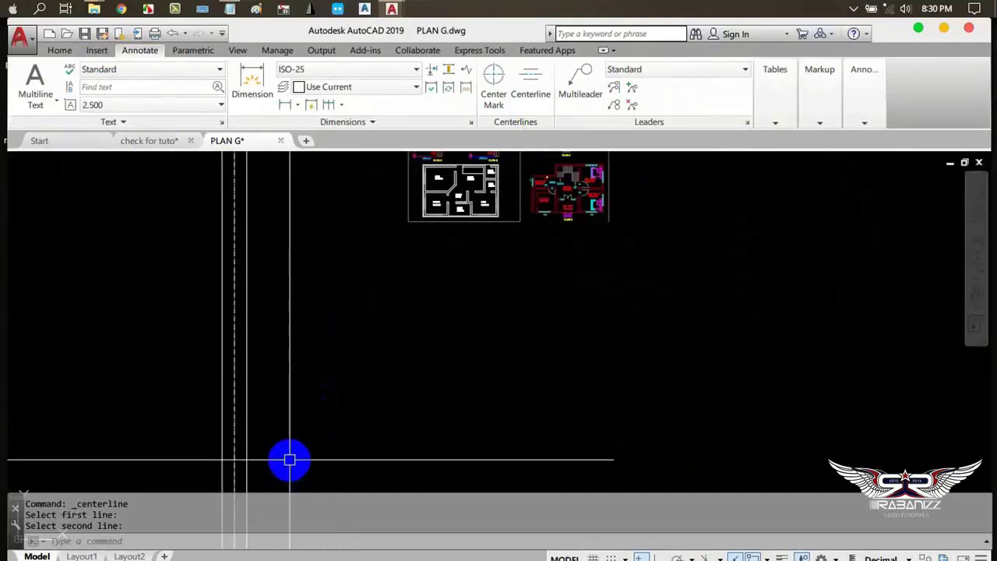
middle_click_drag(289, 461, 363, 249)
scroll(337, 354, "up", 5)
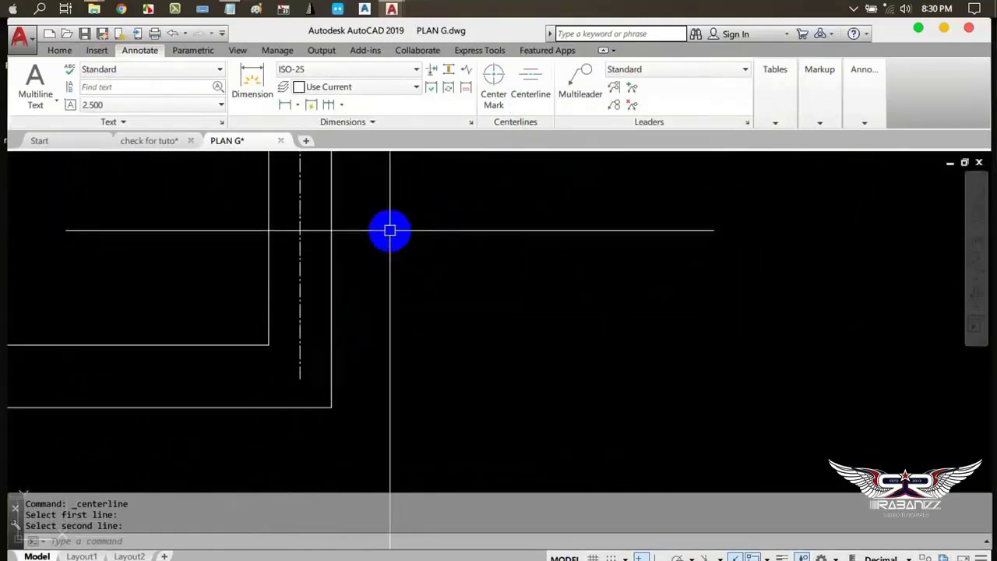
Repeat CENTERLINE for two more pairs of parallel lines, including the left sides
right_click(389, 230)
left_click(473, 241)
scroll(635, 241, "down", 4)
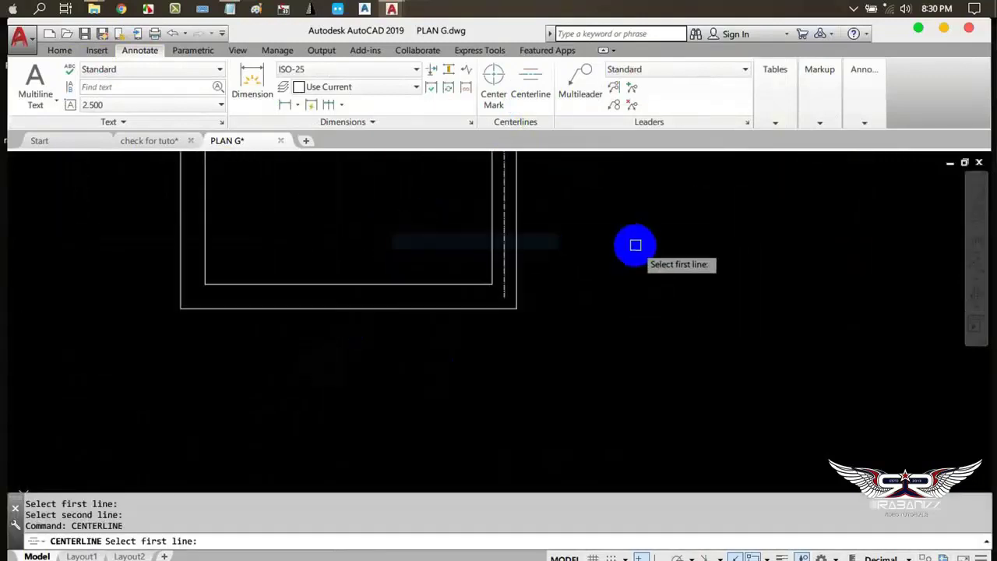
left_click(333, 311)
left_click(358, 285)
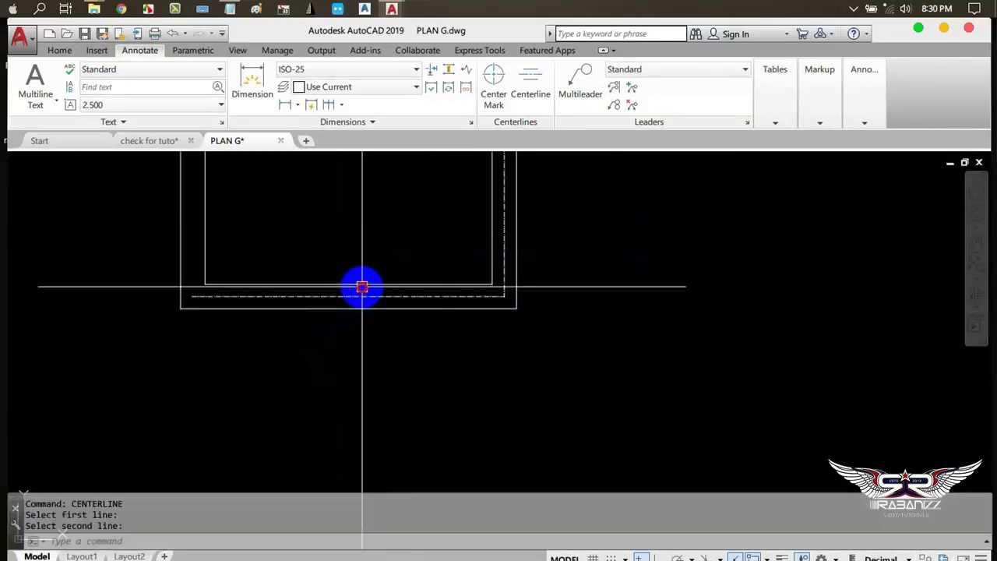
right_click(223, 233)
left_click(244, 241)
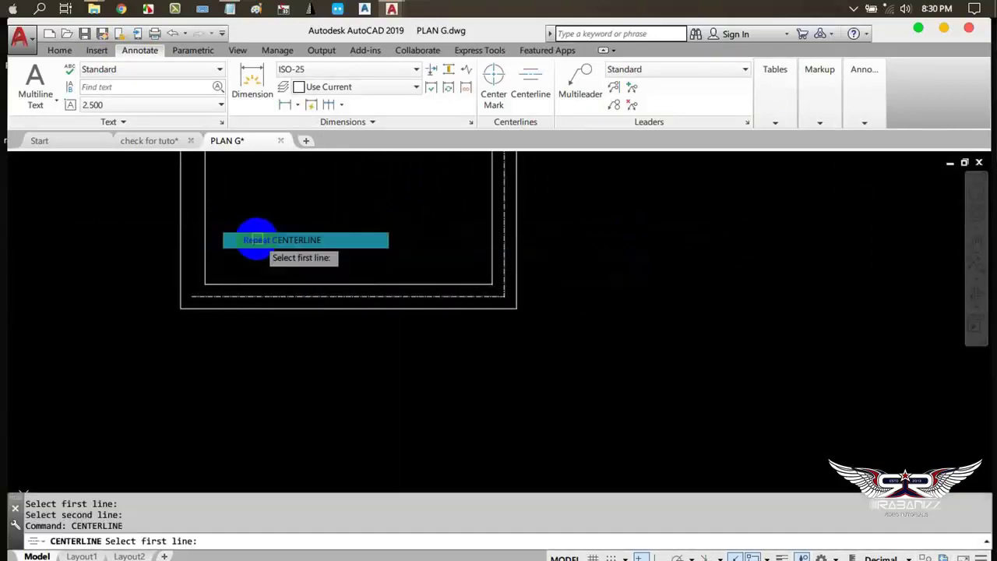
left_click(205, 245)
left_click(180, 252)
scroll(267, 351, "down", 4)
scroll(318, 394, "down", 2)
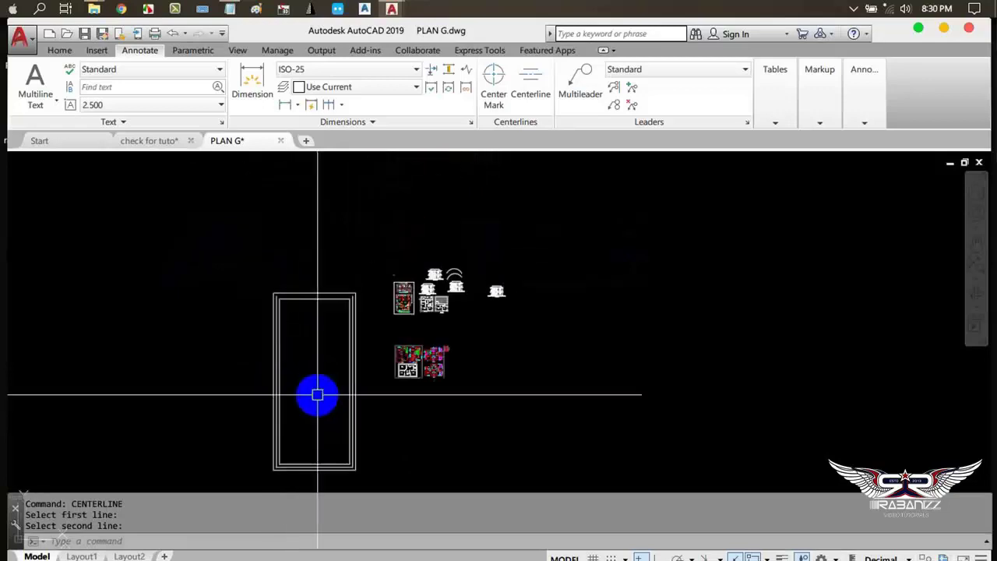
scroll(301, 304, "up", 7)
Add a centerline between the rectangle's outer and inner top lines
right_click(300, 304)
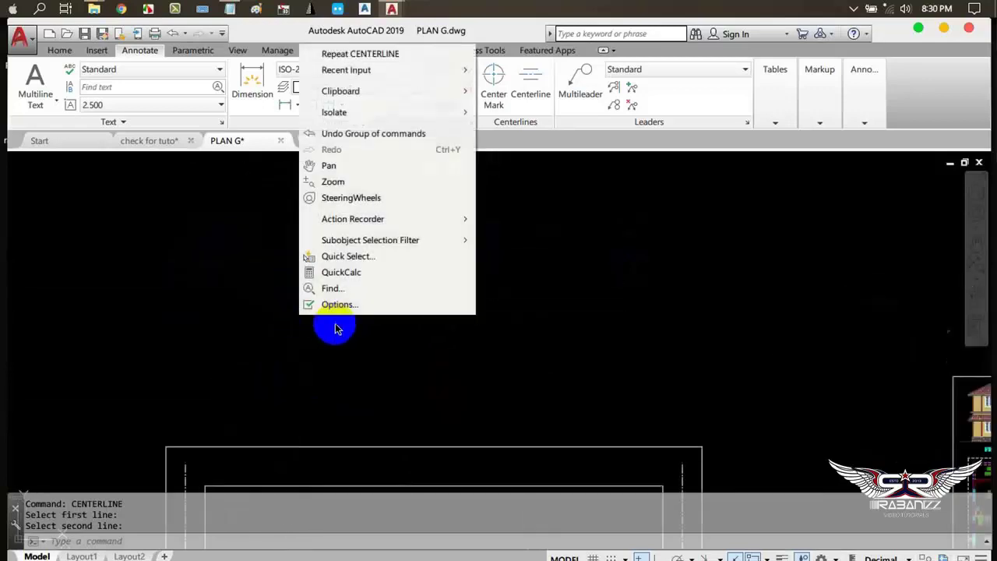
left_click(389, 55)
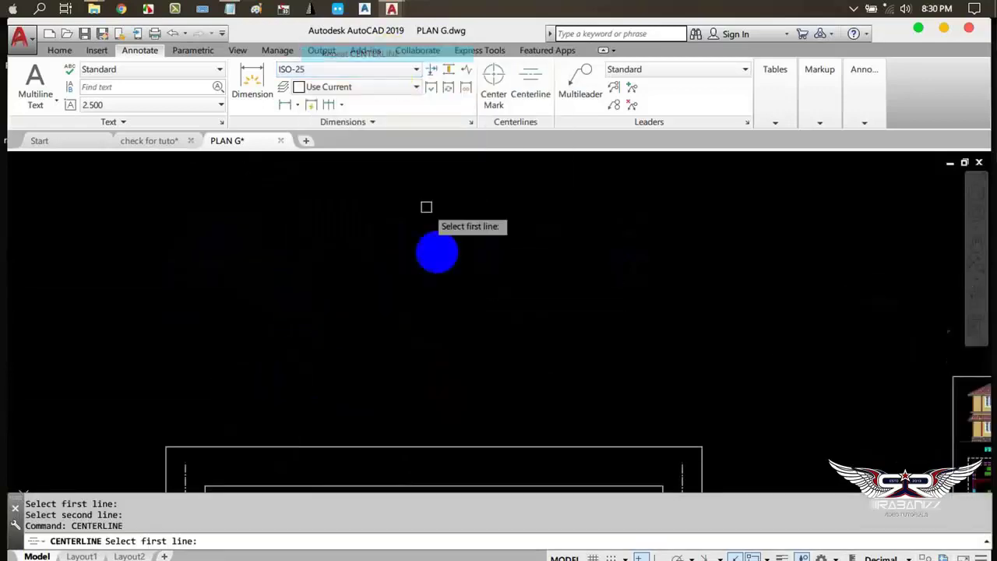
middle_click_drag(426, 306, 325, 127)
left_click(363, 267)
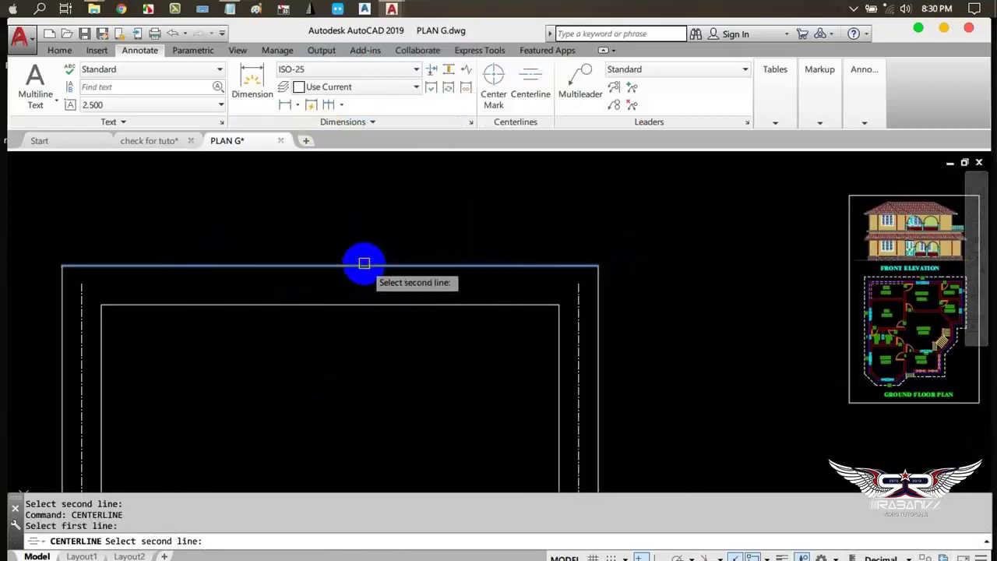
left_click(362, 305)
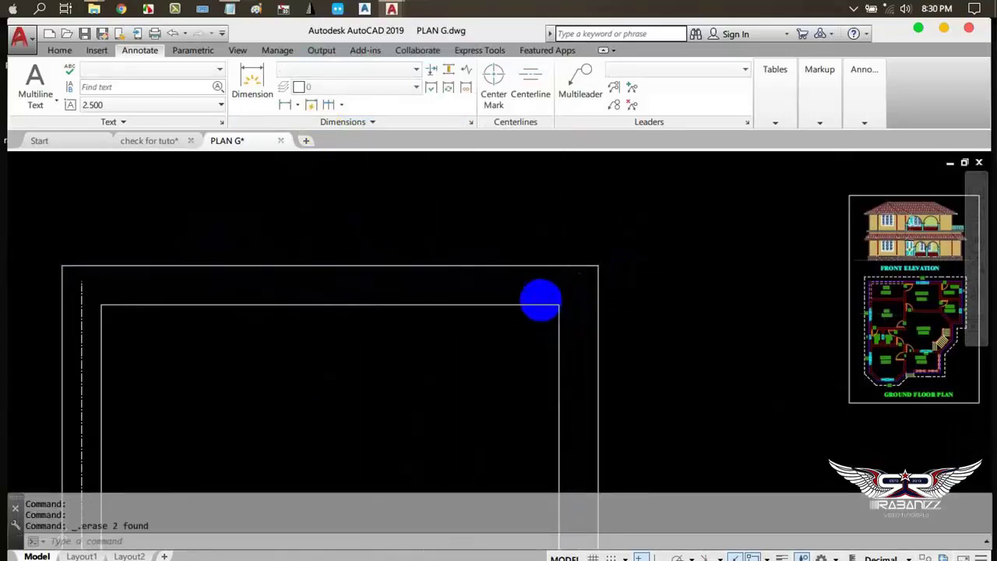
Delete the unwanted centerlines, leaving the plain double rectangle
scroll(545, 311, "down", 3)
key("Delete")
scroll(302, 282, "down", 3)
key("Delete")
scroll(349, 427, "up", 2)
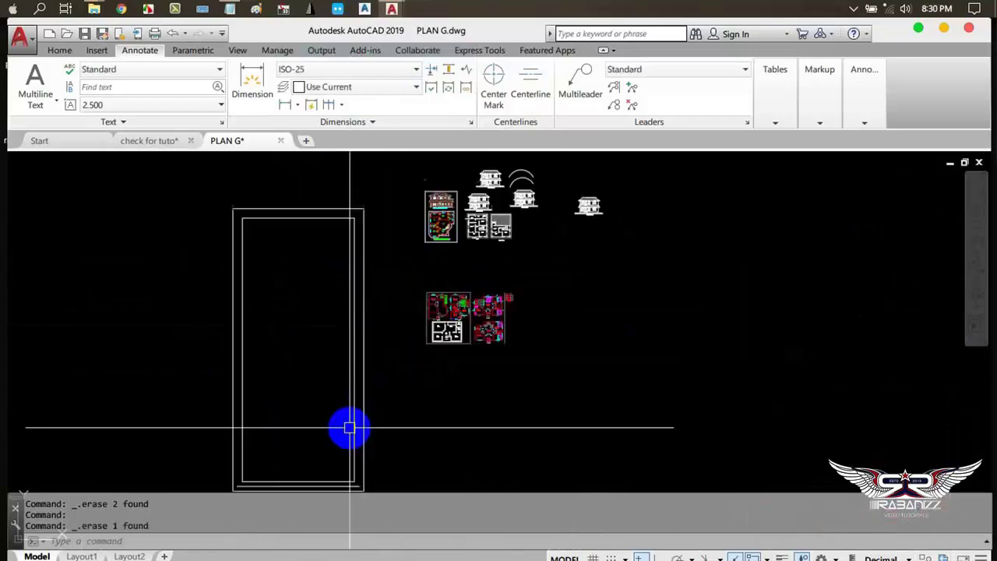
scroll(392, 265, "up", 2)
scroll(410, 398, "up", 2)
middle_click_drag(409, 398, 369, 472)
scroll(443, 380, "up", 2)
type("P")
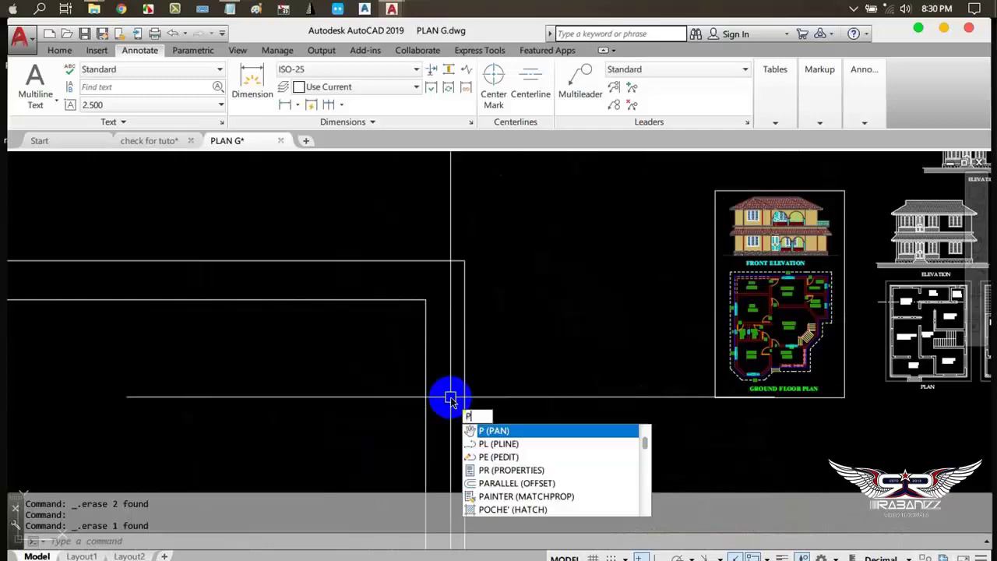
Draw a horizontal line above the rectangle with Ortho (F8) on, then select it
key("Escape")
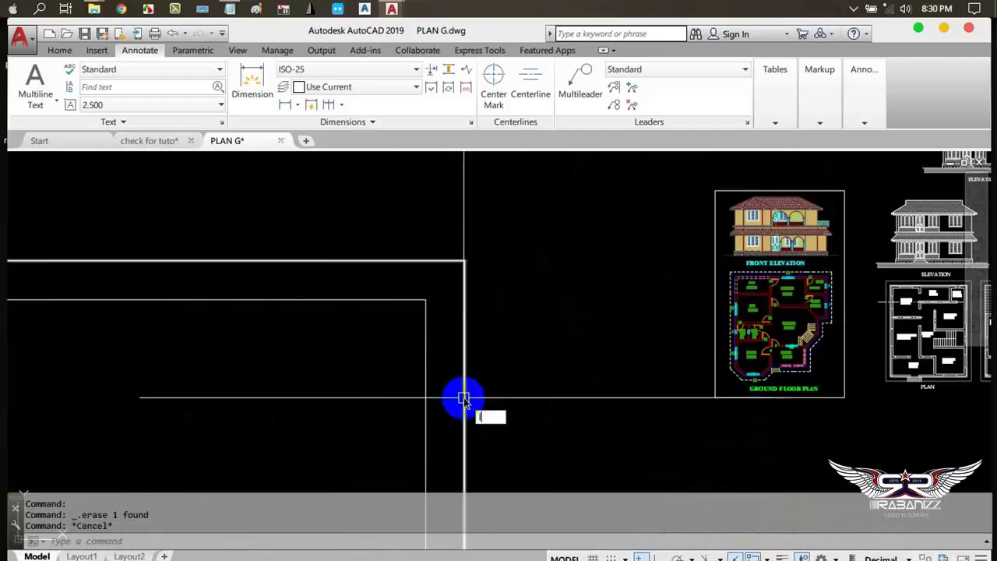
type("l")
key("Return")
scroll(436, 358, "down", 3)
left_click(286, 287)
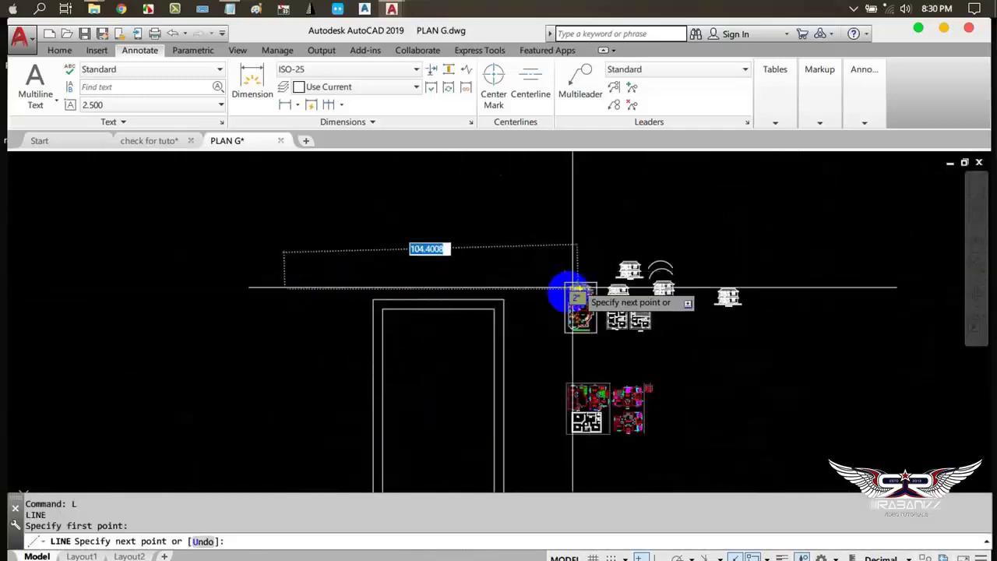
scroll(561, 300, "up", 5)
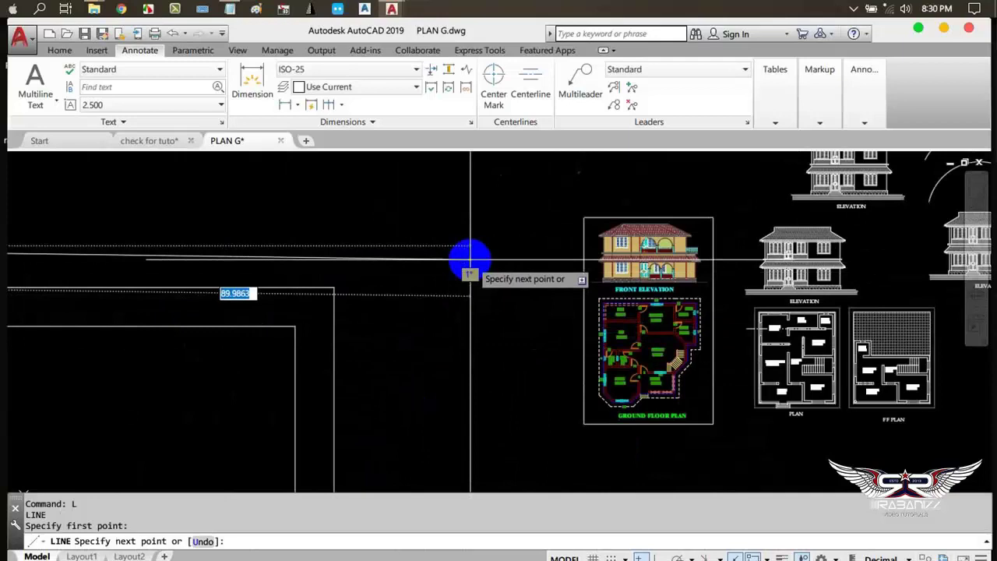
key("F8")
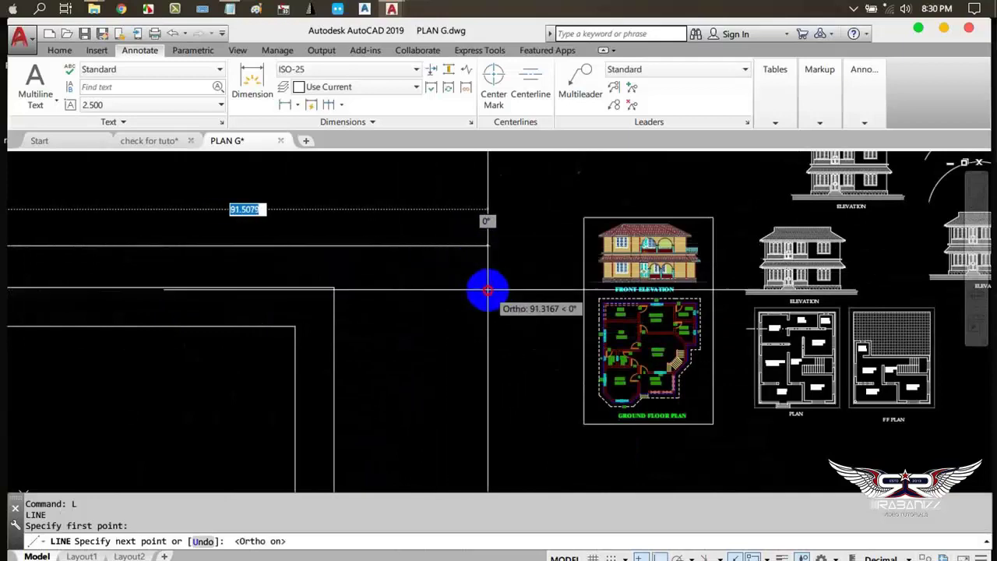
left_click(486, 245)
key("Return")
middle_click_drag(416, 325, 663, 405)
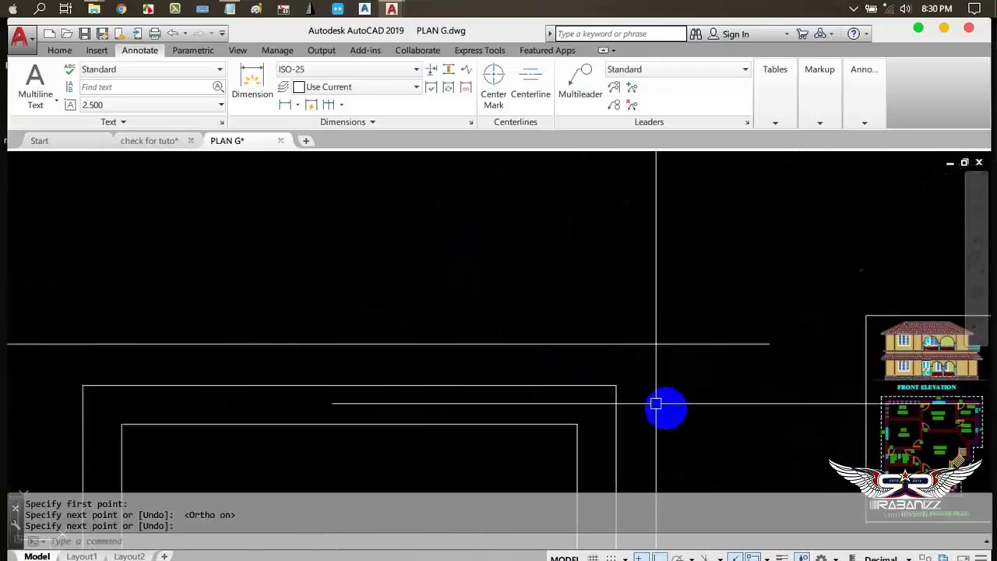
key("Return")
left_click(456, 343)
middle_click_drag(455, 342, 479, 265)
type("c")
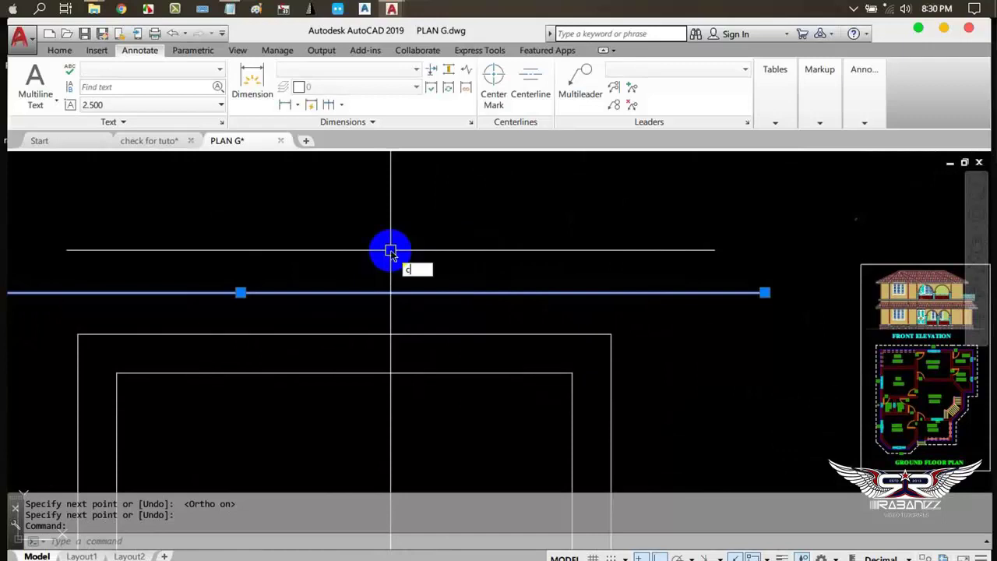
Copy the line to the Mid Between 2 Points of the rectangle's outer and inner top edges
type("o")
left_click(467, 284)
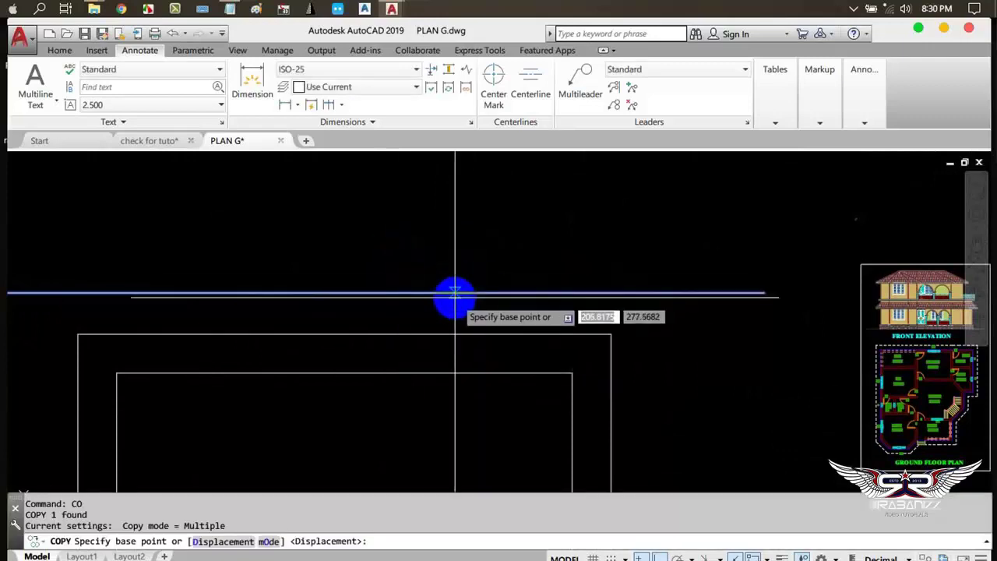
left_click(374, 293)
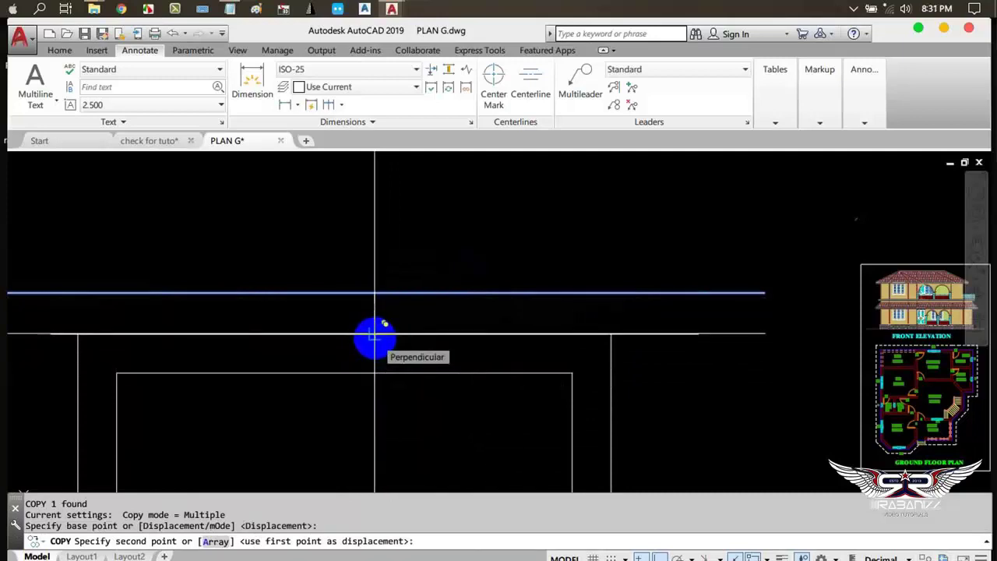
right_click(374, 336, "shift")
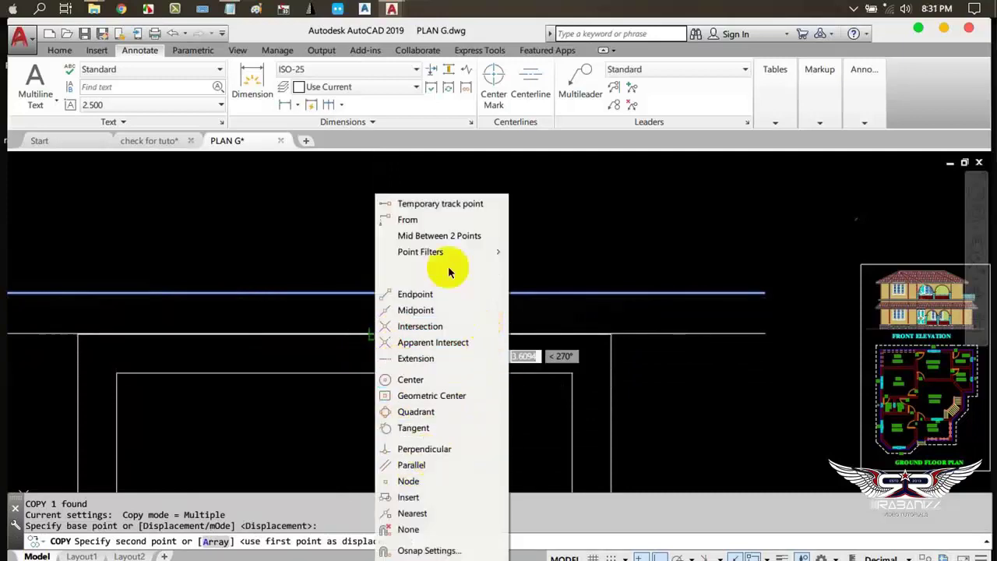
left_click(488, 235)
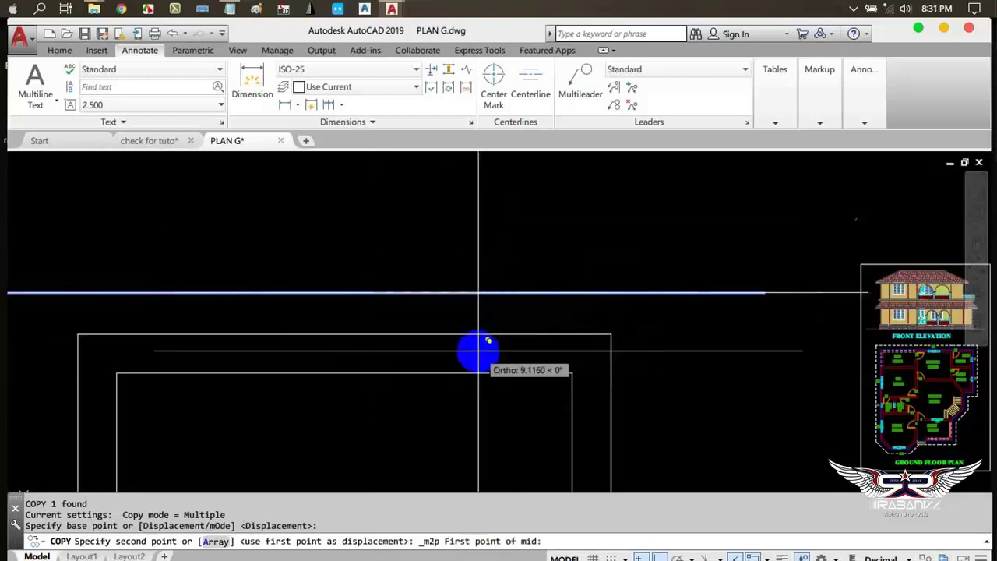
left_click(374, 335)
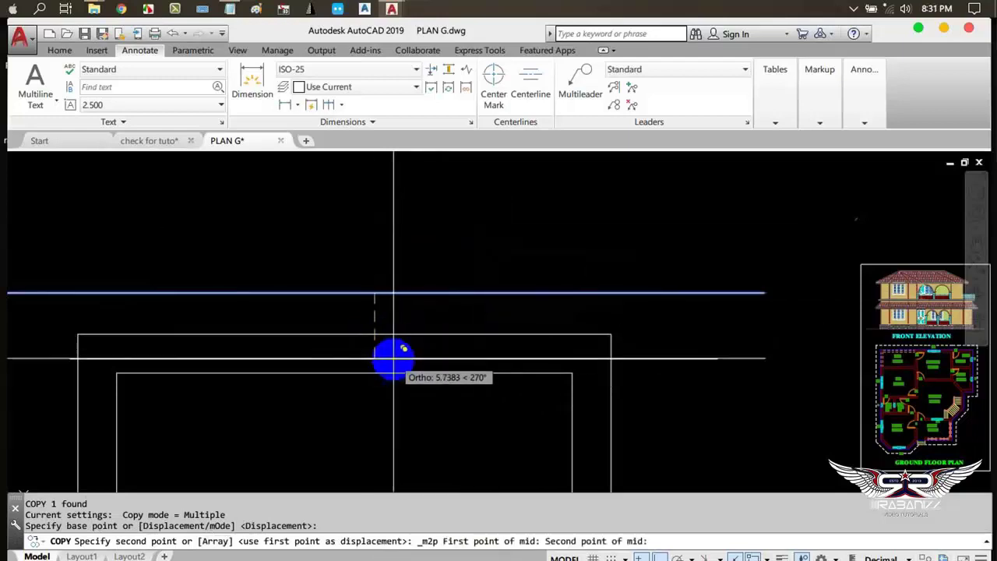
left_click(374, 373)
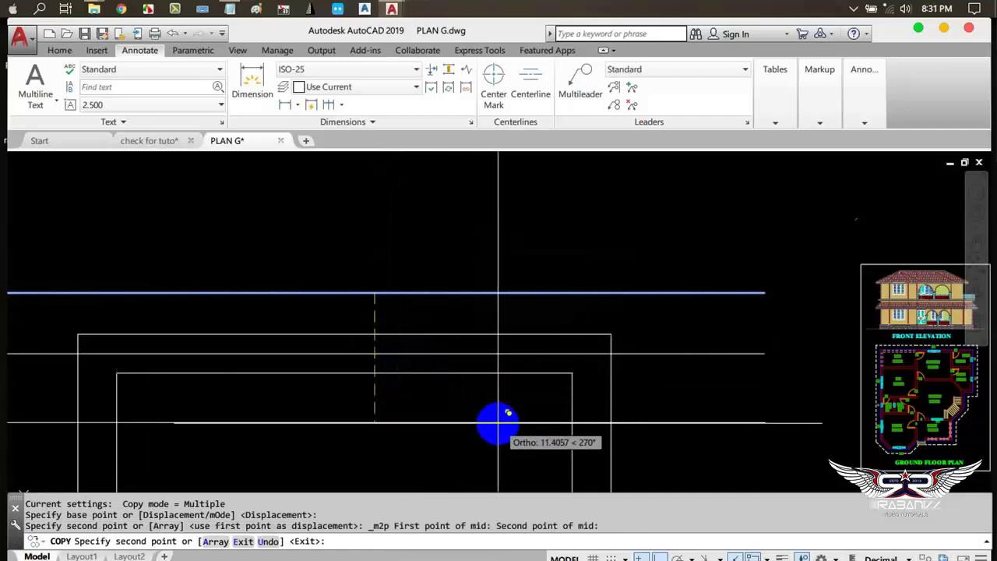
key("Return")
Draw a vertical polyline and select it
scroll(474, 350, "down", 2)
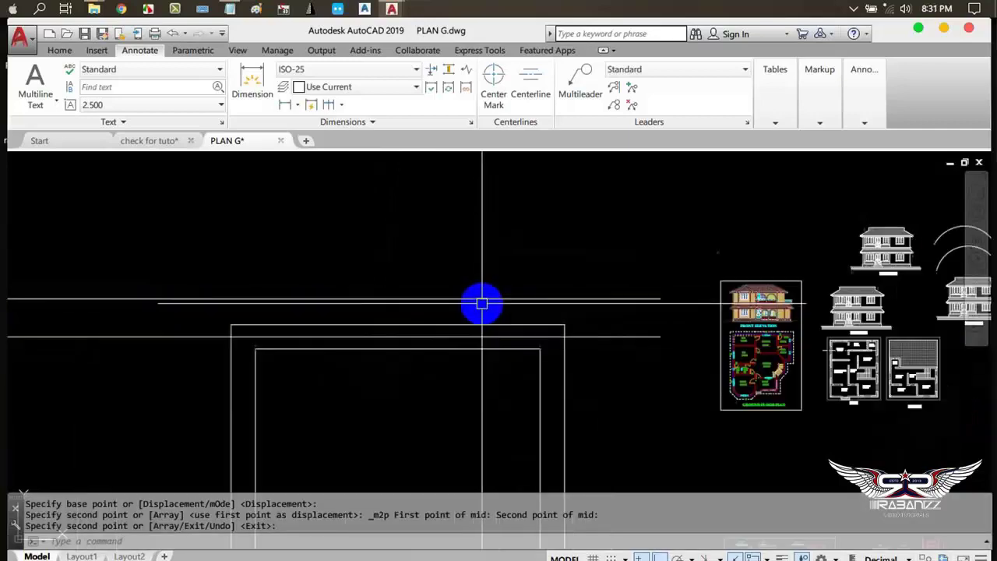
scroll(349, 200, "down", 2)
scroll(451, 300, "up", 1)
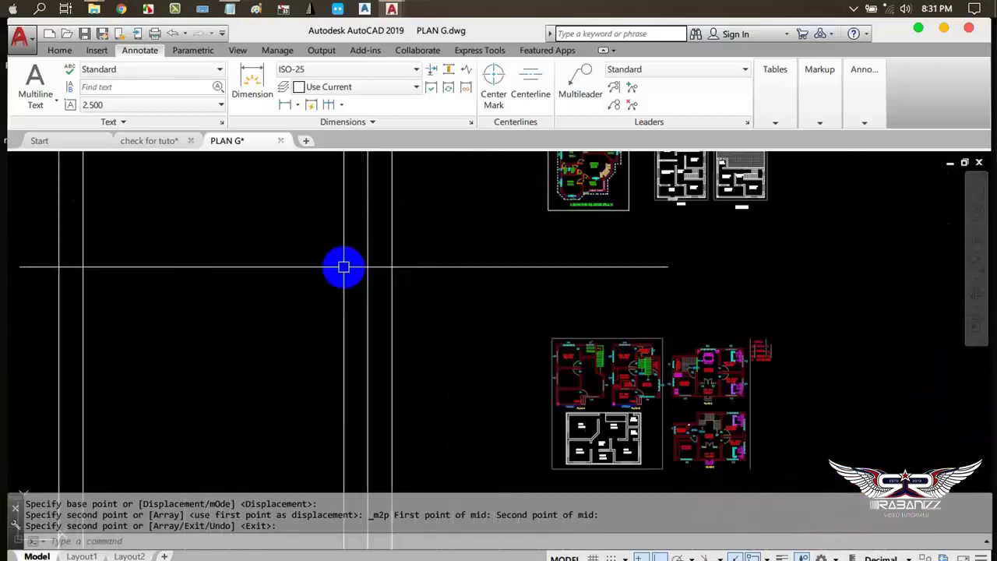
scroll(451, 380, "up", 1)
scroll(511, 330, "down", 2)
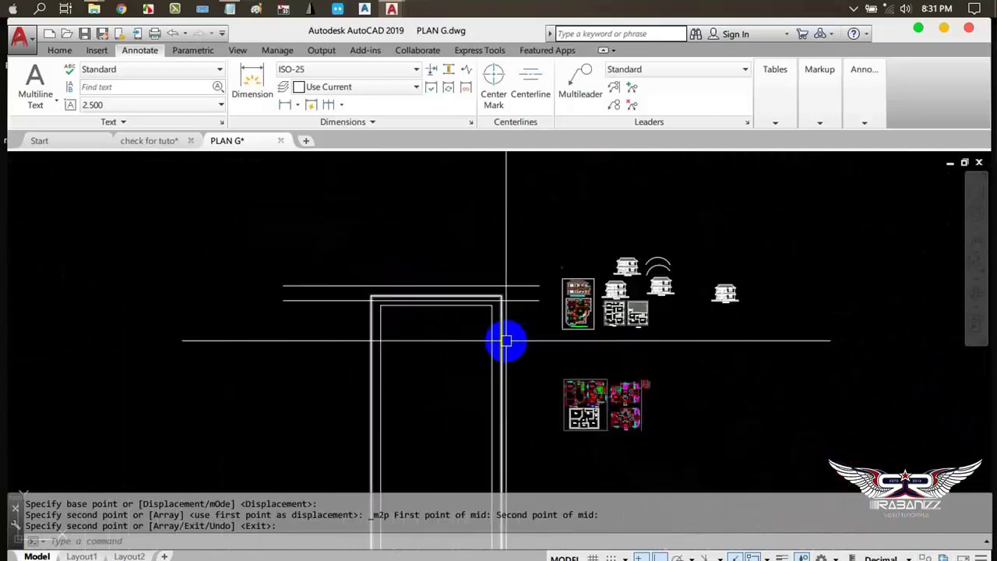
middle_click_drag(507, 341, 471, 237)
type("P")
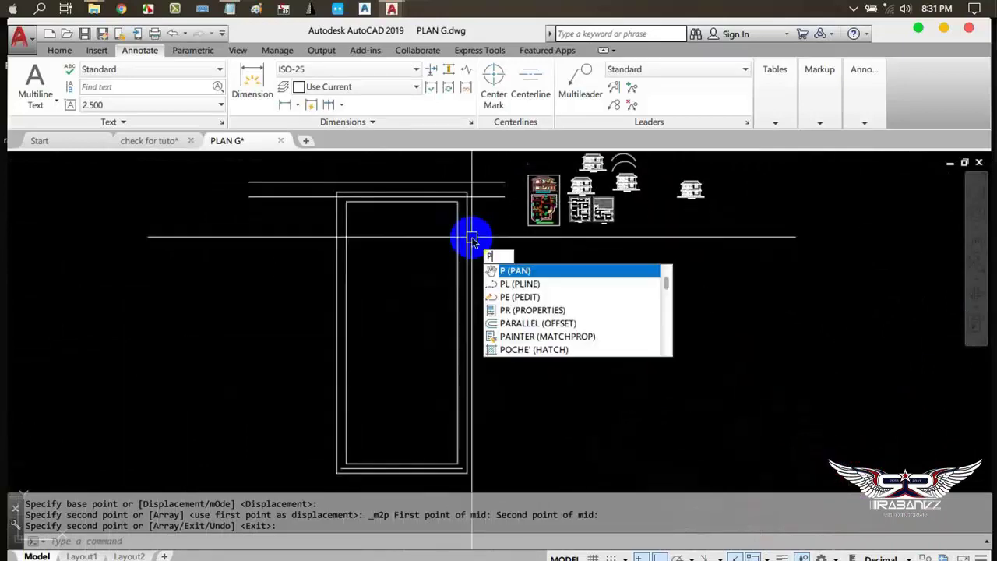
type("l")
key("Return")
scroll(509, 199, "down", 3)
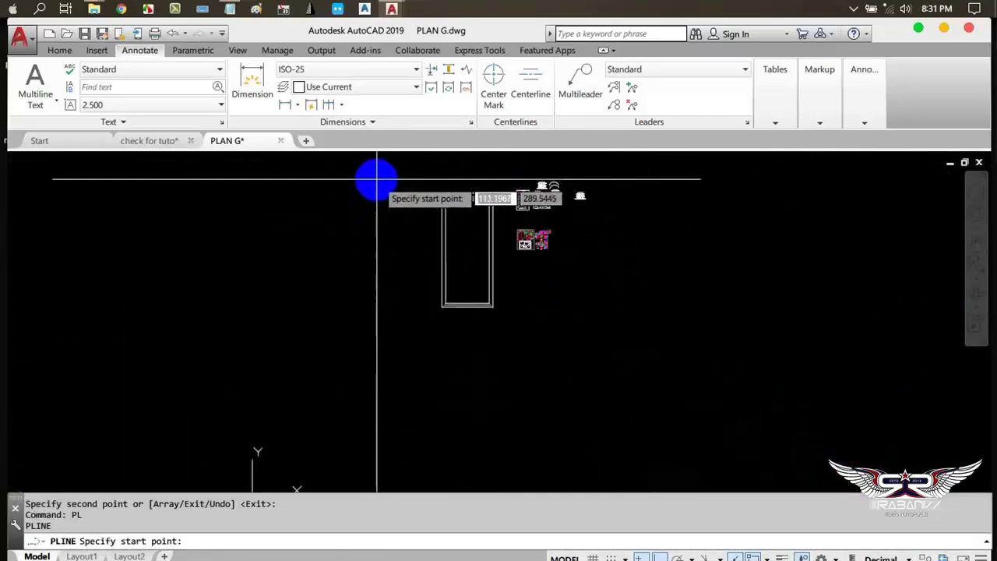
left_click(376, 181)
key("Return")
scroll(460, 269, "up", 2)
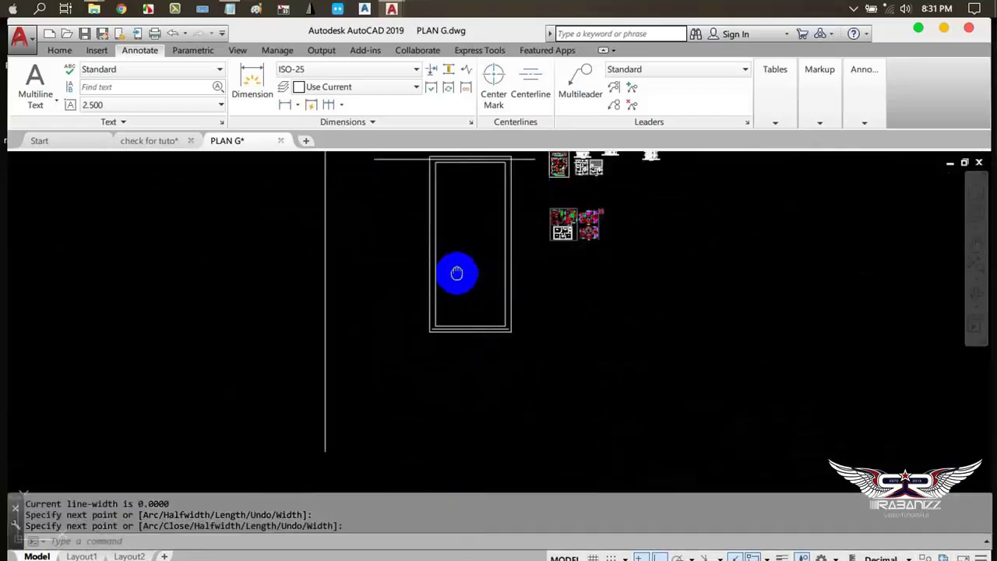
middle_click_drag(402, 247, 351, 401)
left_click(276, 367)
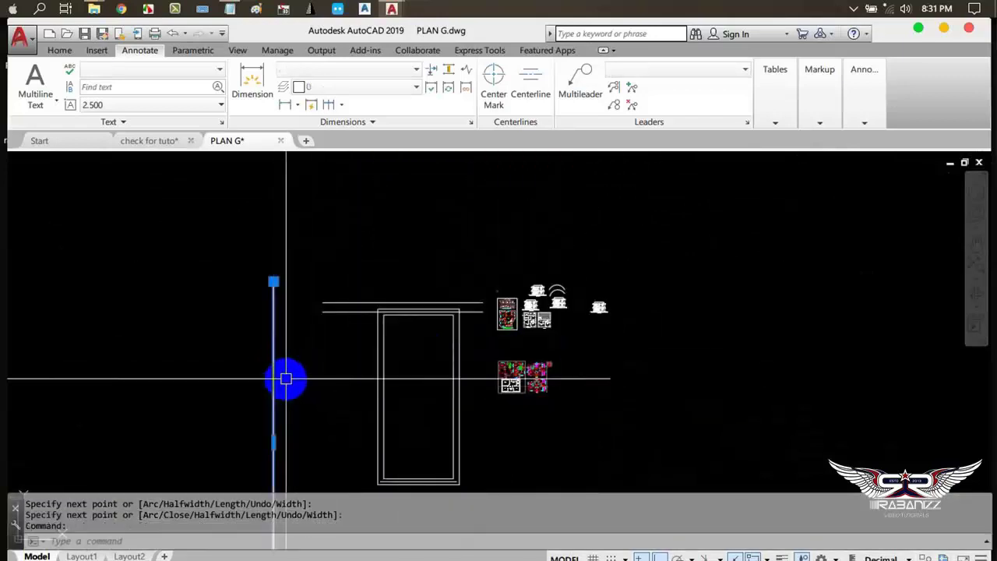
Move the vertical line to the Mid Between 2 Points of the rectangle's two left edges
type("m")
key("Return")
left_click(276, 378)
scroll(312, 386, "up", 3)
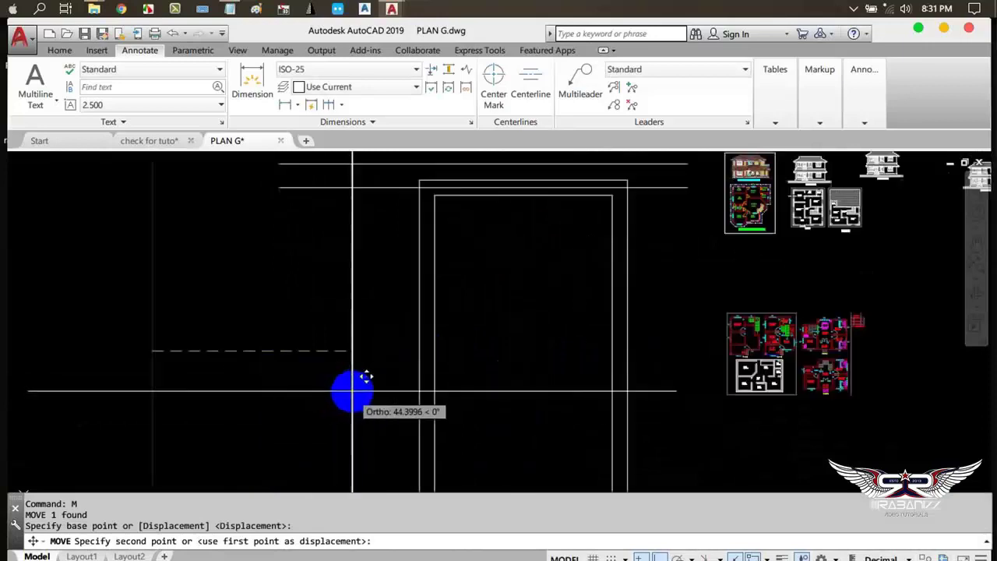
scroll(389, 366, "up", 2)
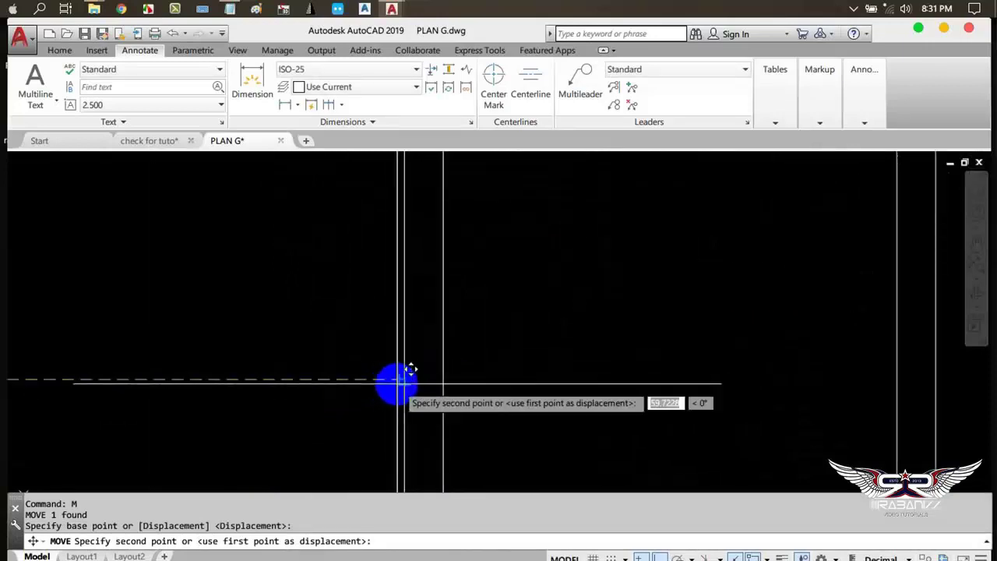
right_click(397, 381, "shift")
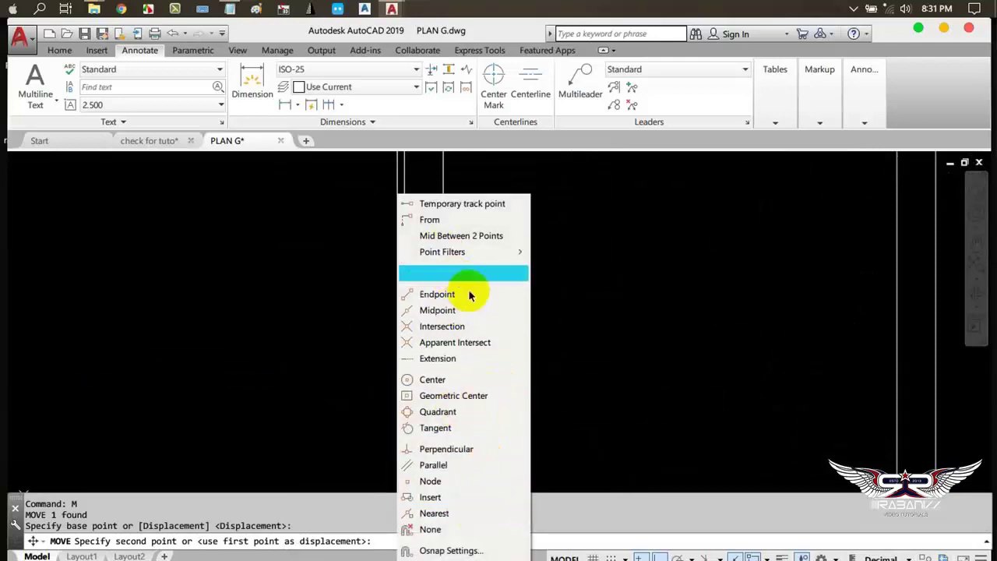
left_click(478, 235)
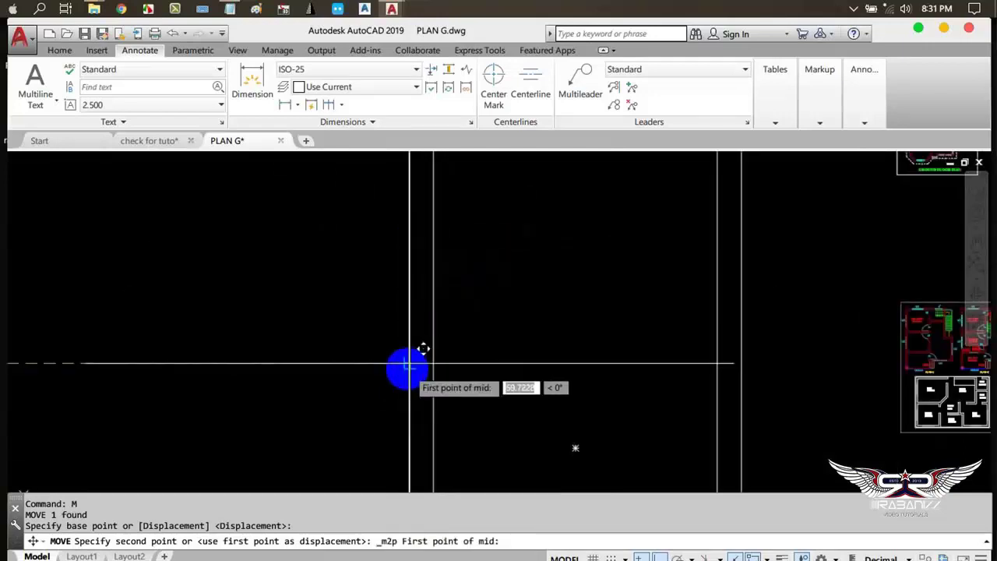
left_click(408, 364)
left_click(435, 361)
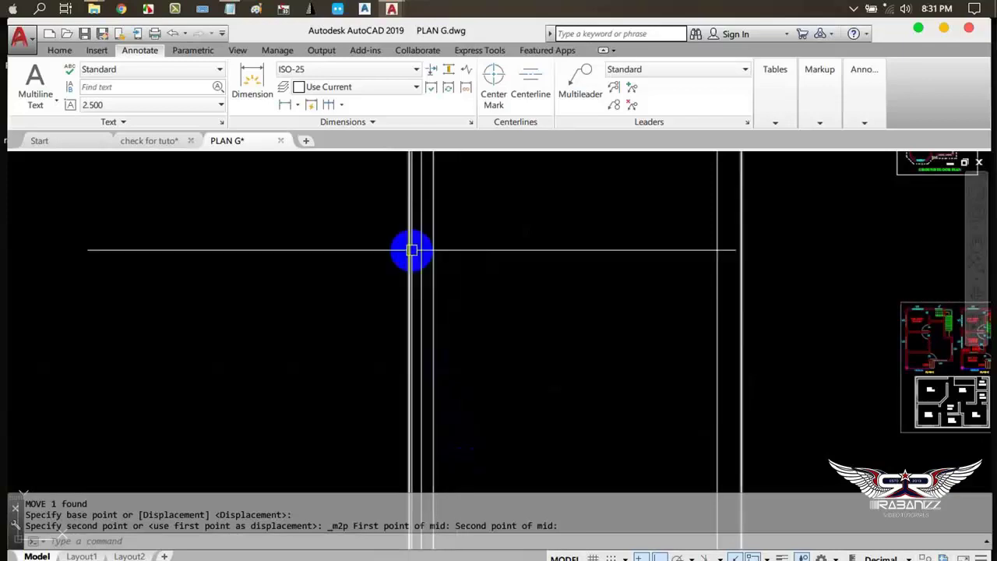
scroll(412, 250, "down", 5)
left_click(938, 33)
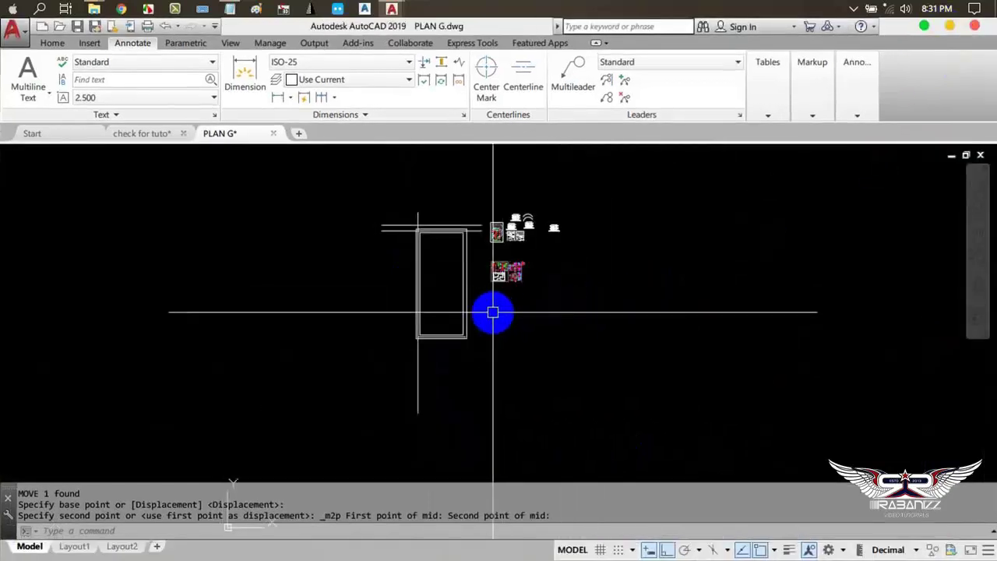
Start a Centerline and pick the first of the two parallel lines
scroll(449, 265, "up", 1)
scroll(447, 267, "up", 1)
scroll(356, 240, "up", 2)
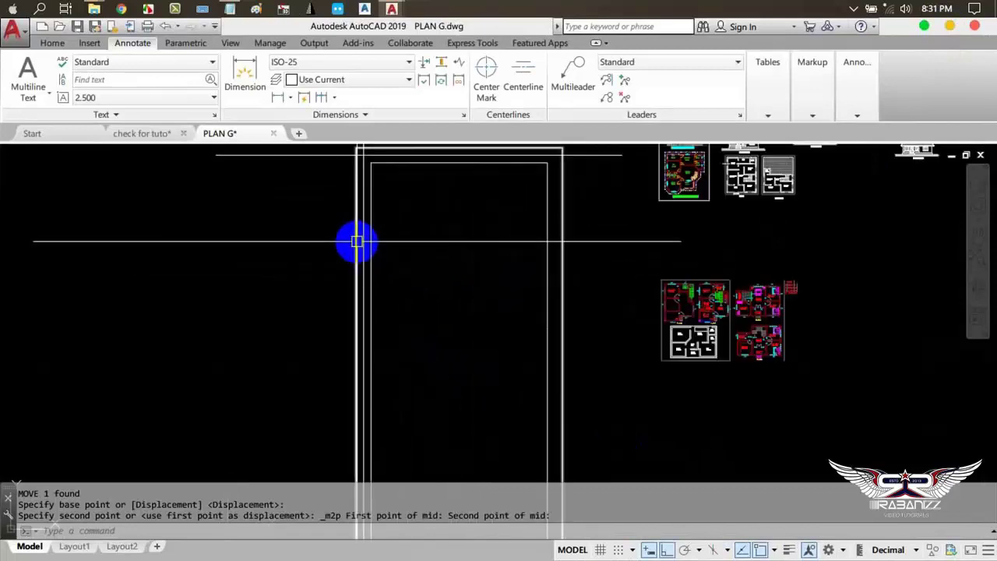
scroll(452, 220, "up", 1)
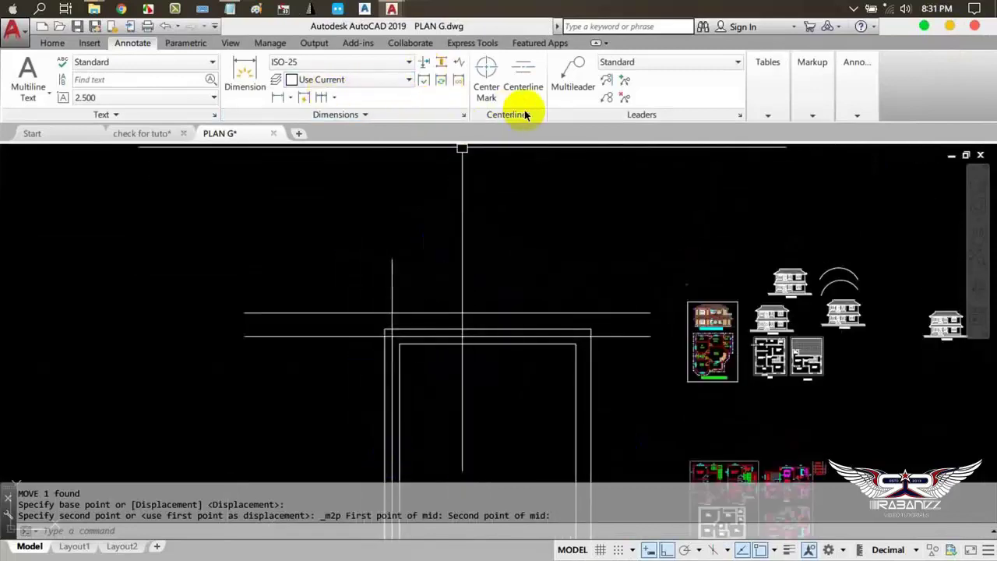
left_click(520, 81)
middle_click_drag(605, 276, 522, 207)
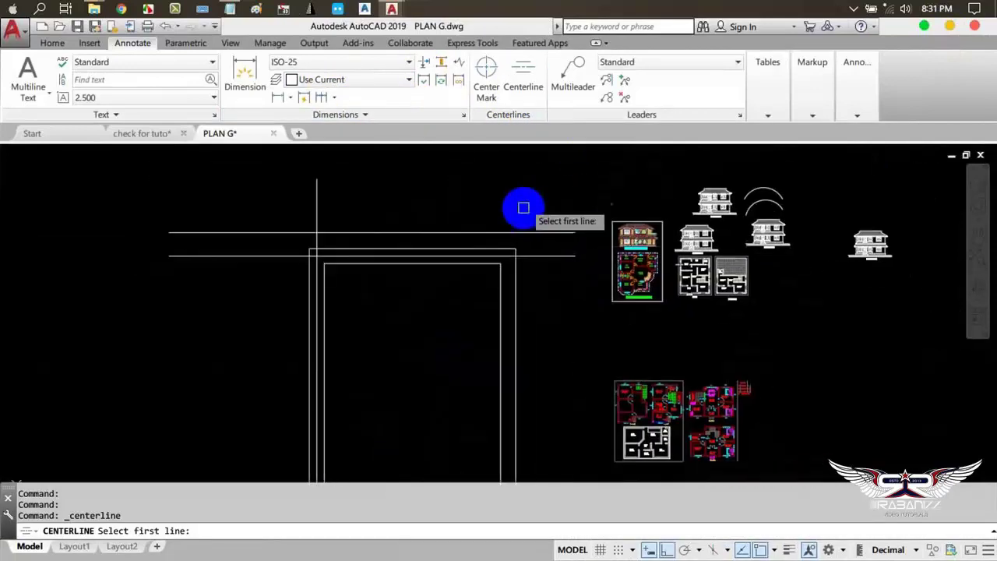
left_click(521, 320)
scroll(537, 303, "down", 4)
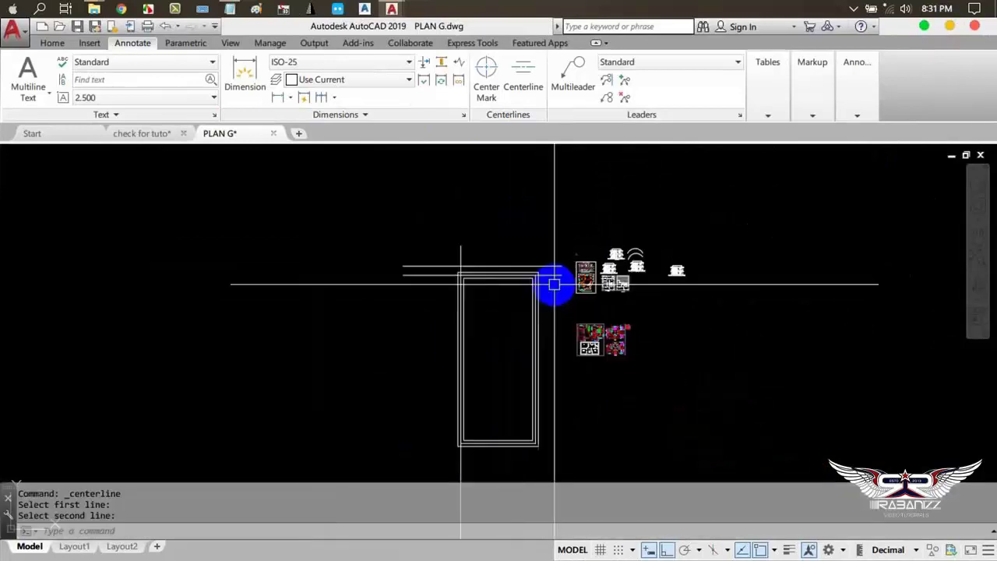
mouse_move(556, 210)
middle_mouse_down()
mouse_move(459, 314)
mouse_move(391, 211)
middle_mouse_up()
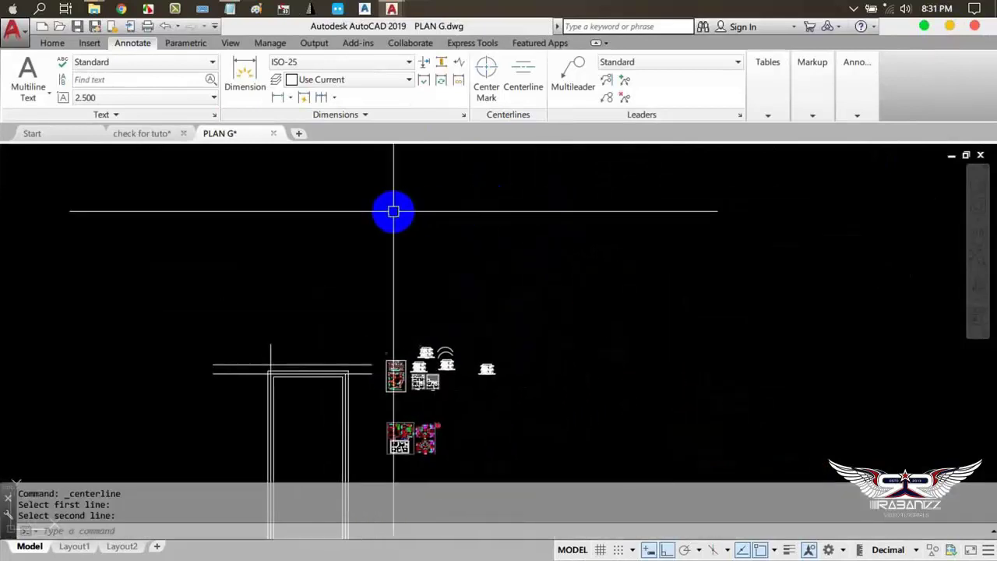
scroll(445, 136, "up", 2)
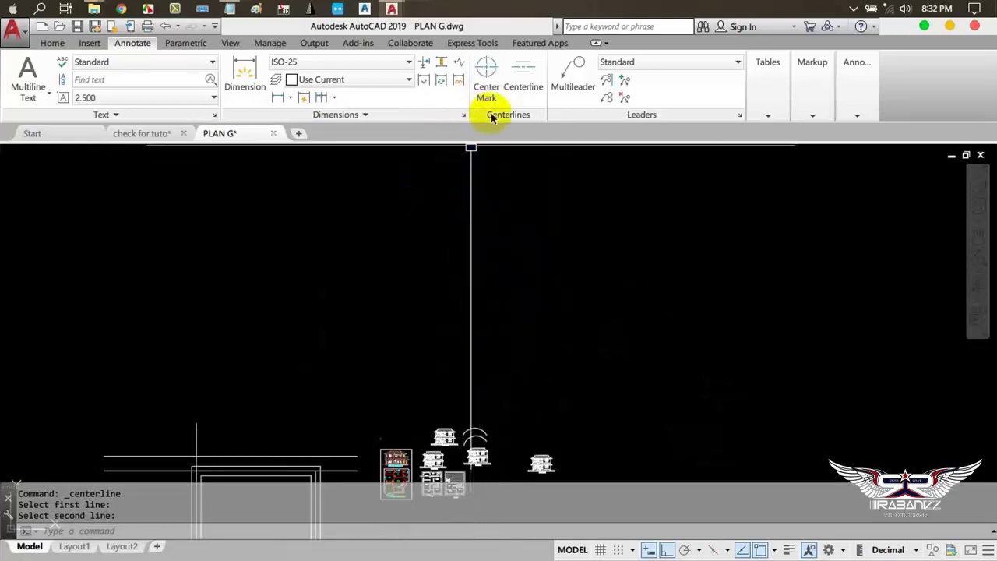
Abandon the centerline and draw a circle above the floor plan by picking centre and radius
left_click(484, 212)
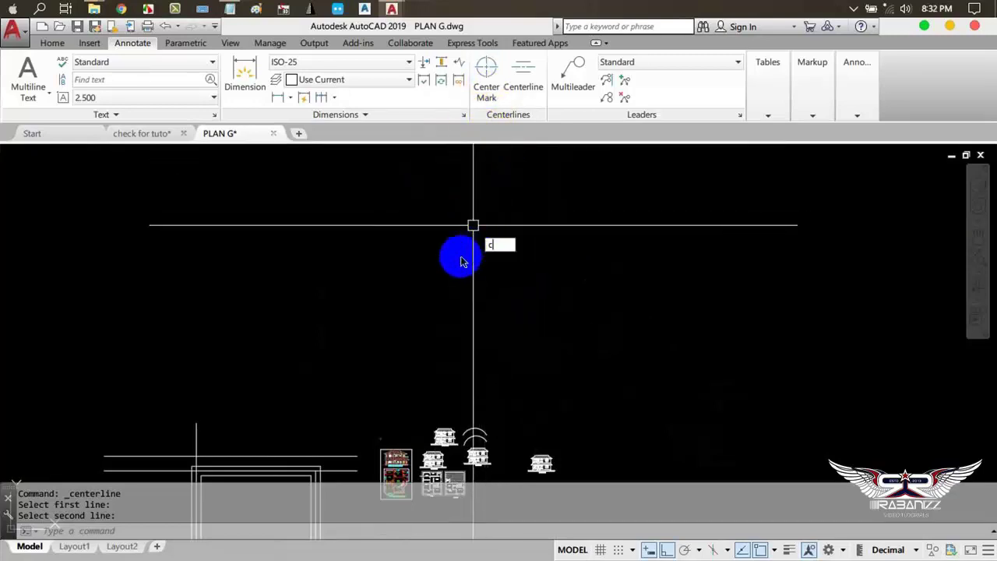
key("Return")
left_click(379, 304)
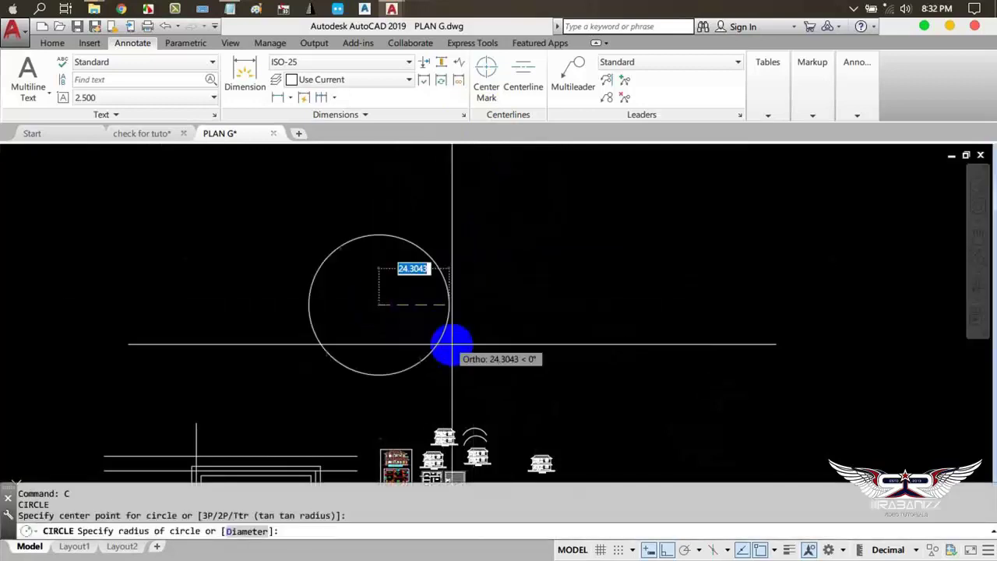
left_click(456, 334)
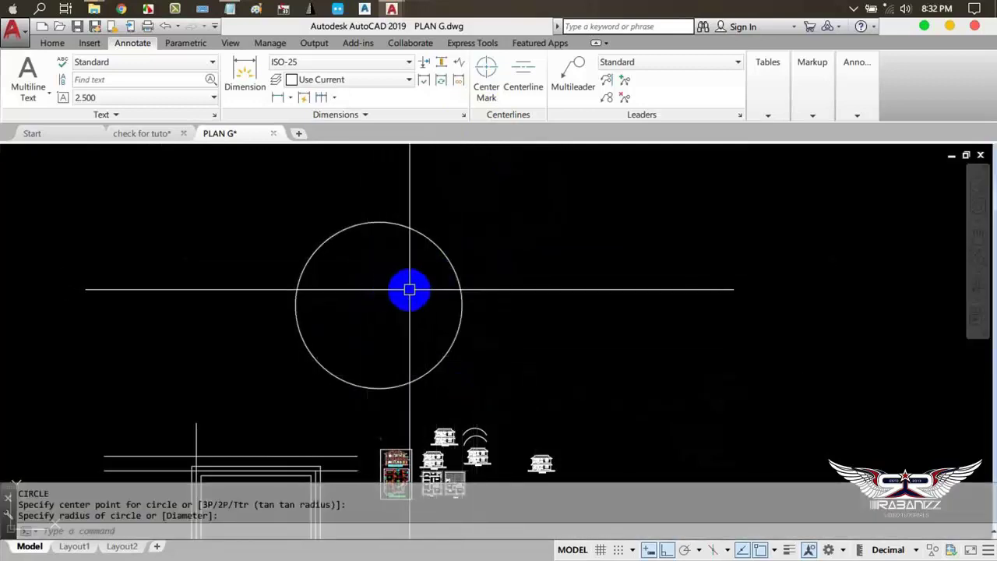
Select and deselect the new circle, then begin a Center Mark
left_click(422, 234)
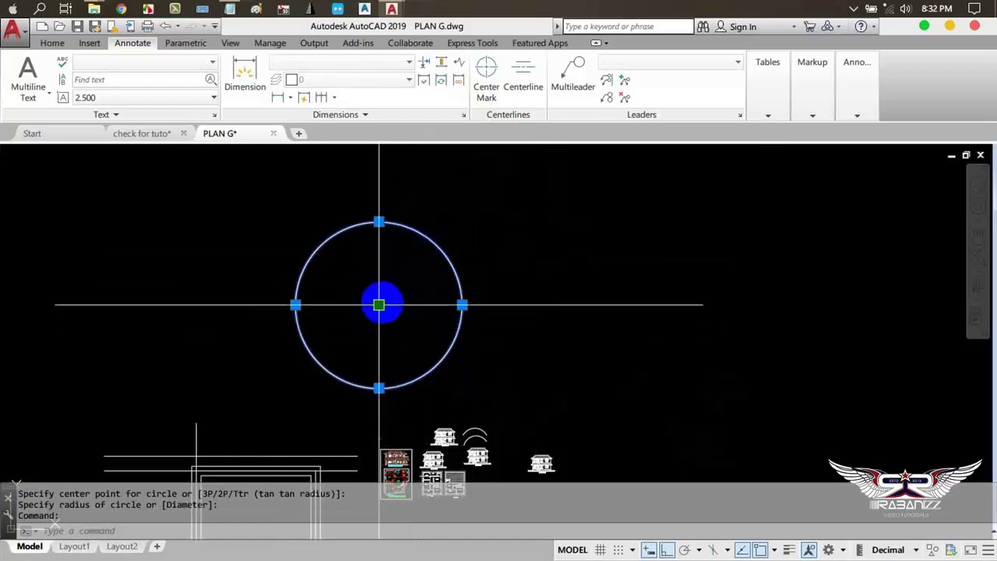
key("Escape")
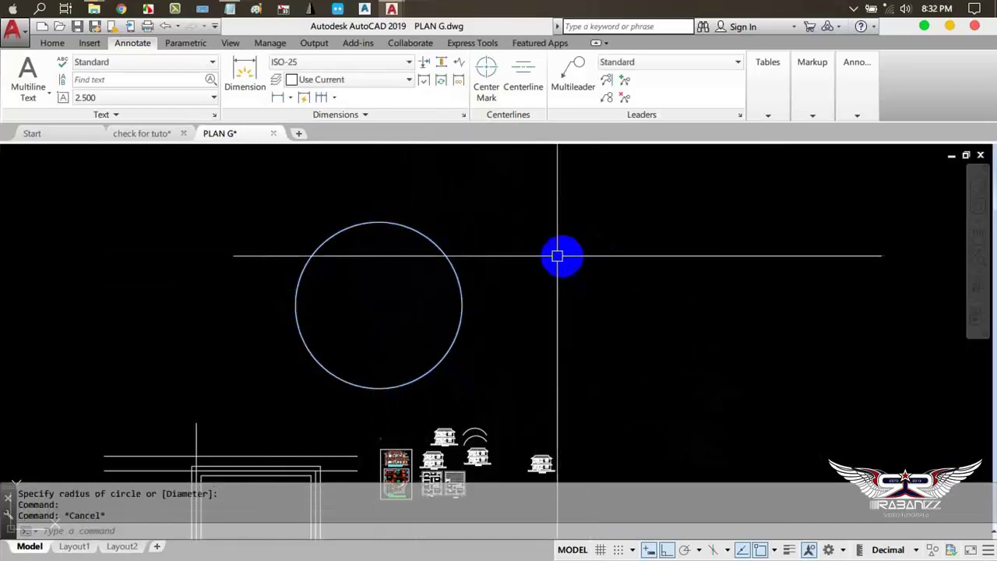
left_click(493, 81)
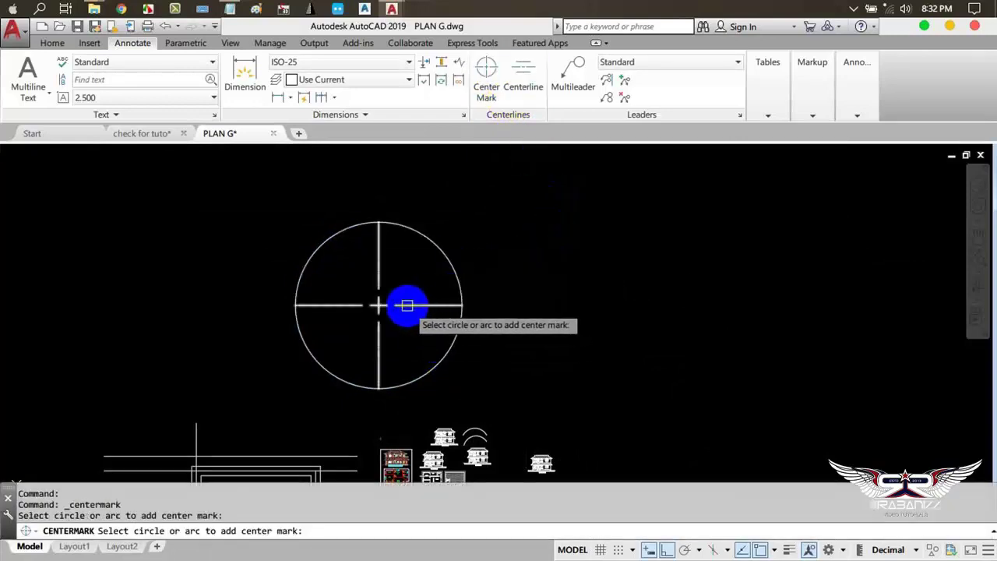
End the center mark command and extend its right arm past the circle
key("Escape")
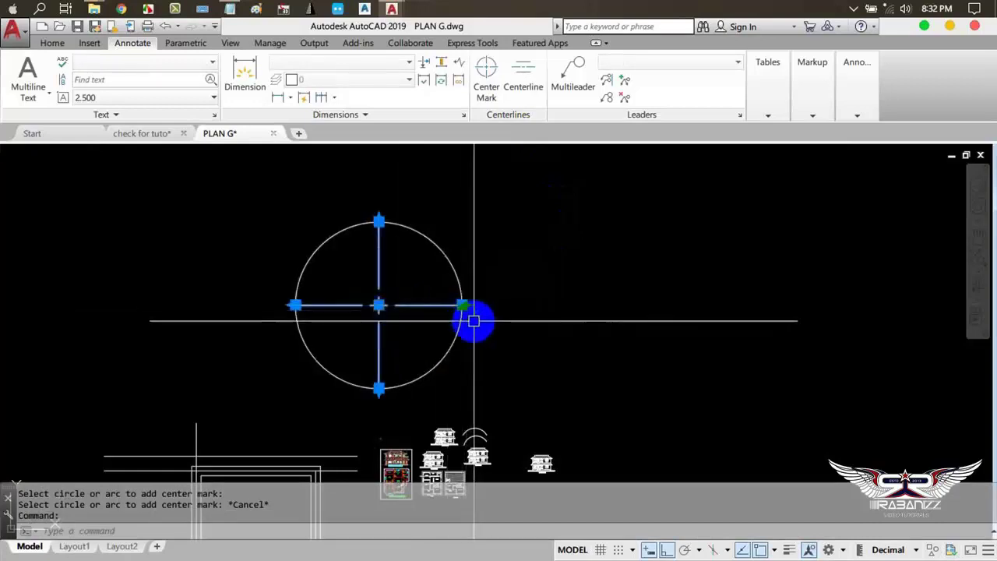
scroll(473, 320, "up", 3)
scroll(434, 258, "up", 3)
scroll(427, 249, "up", 3)
left_click(369, 269)
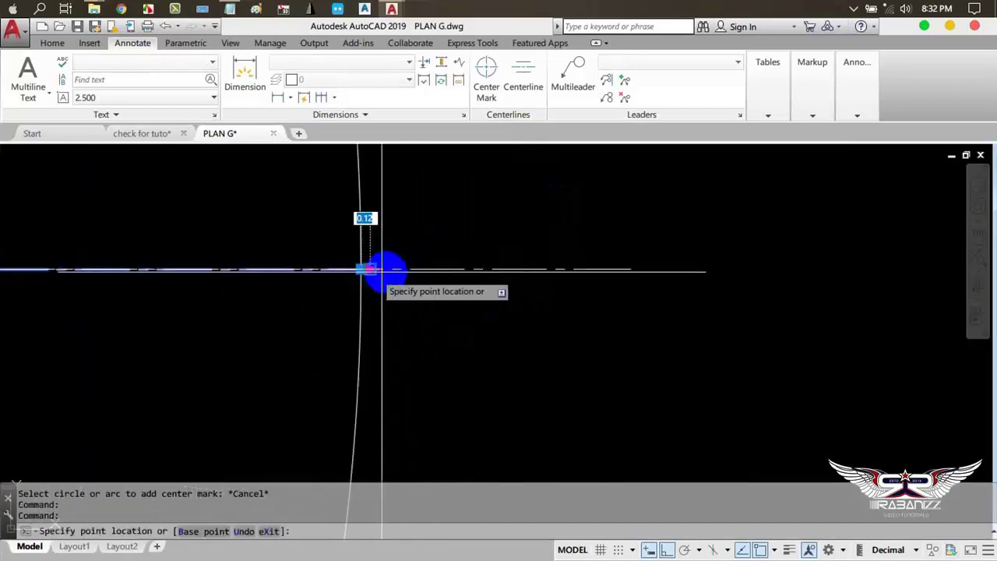
scroll(545, 278, "down", 5)
scroll(685, 278, "down", 2)
left_click(704, 278)
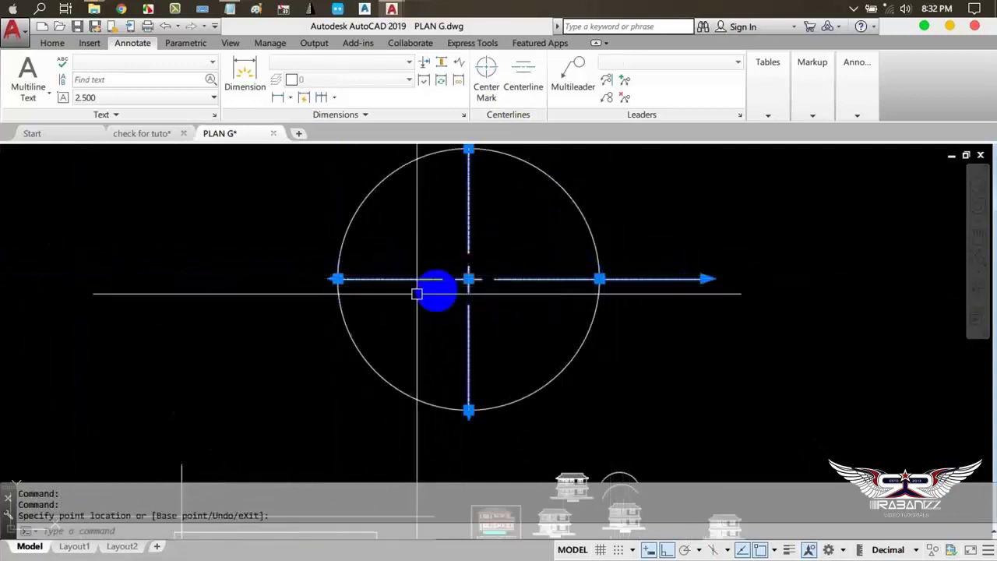
scroll(333, 287, "up", 4)
scroll(320, 253, "up", 5)
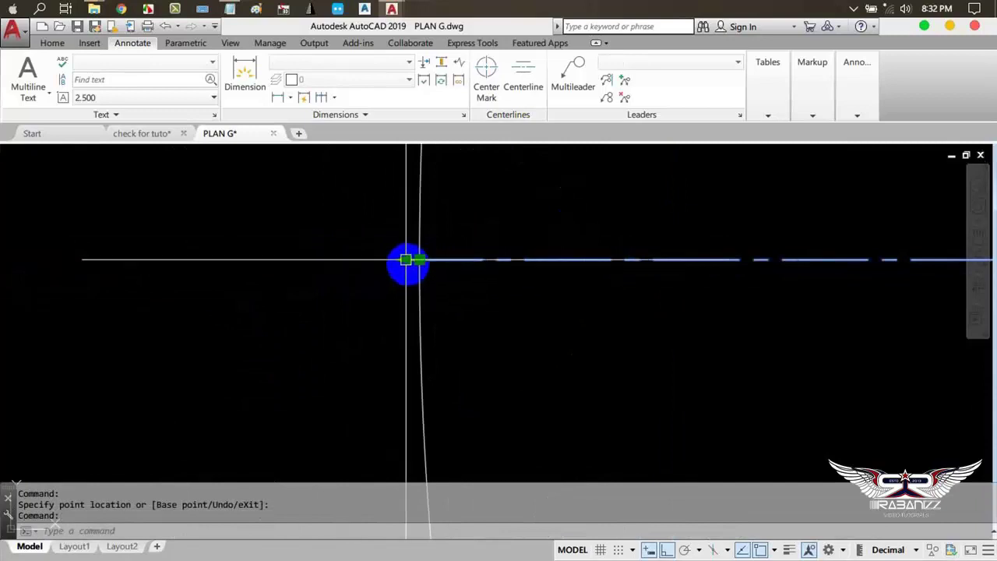
left_click(406, 259)
left_click(406, 259)
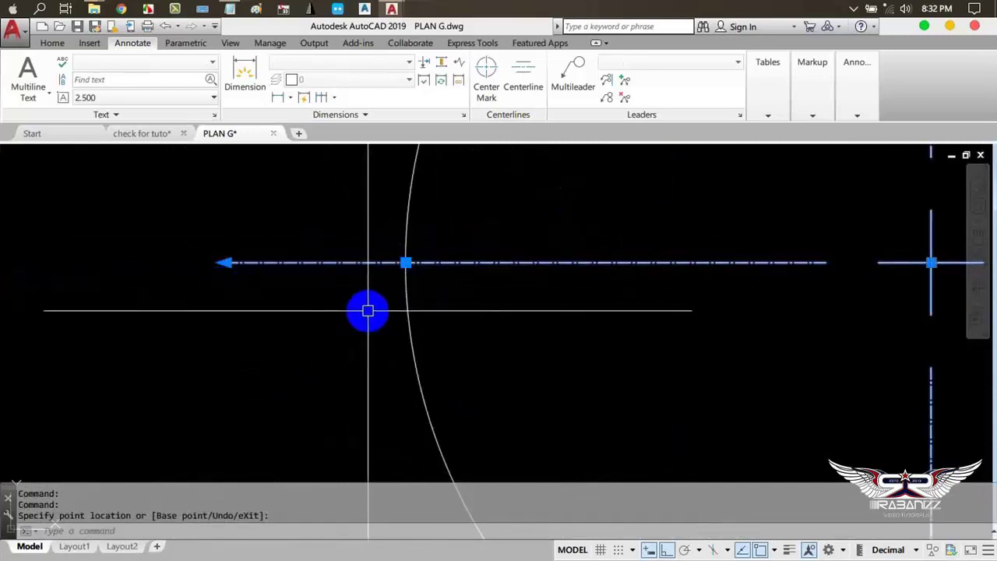
key("Escape")
Grab the circle's top grip to resize it, then cancel the stretch
scroll(368, 310, "down", 5)
left_click(400, 229)
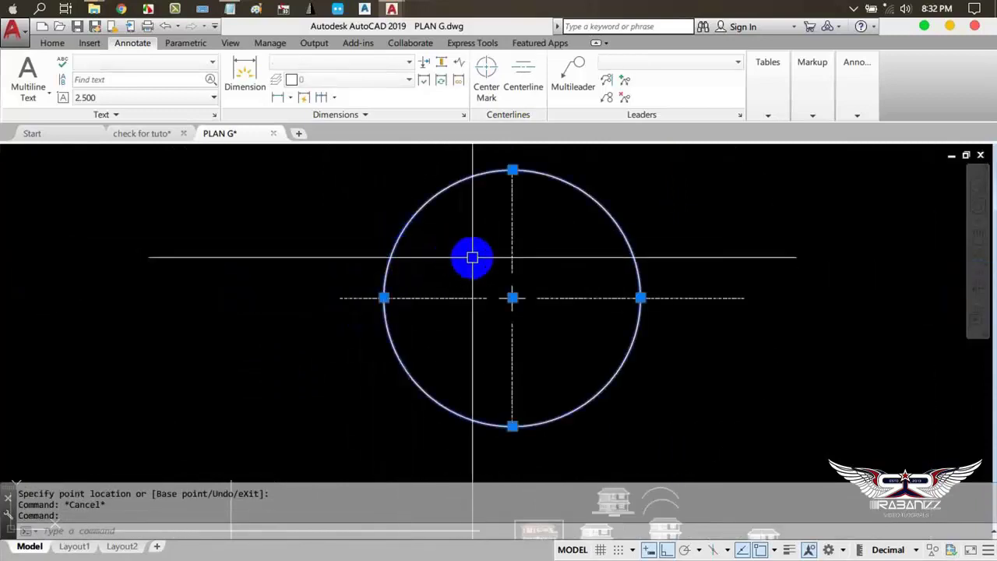
middle_click_drag(472, 257, 472, 299)
left_click(512, 210)
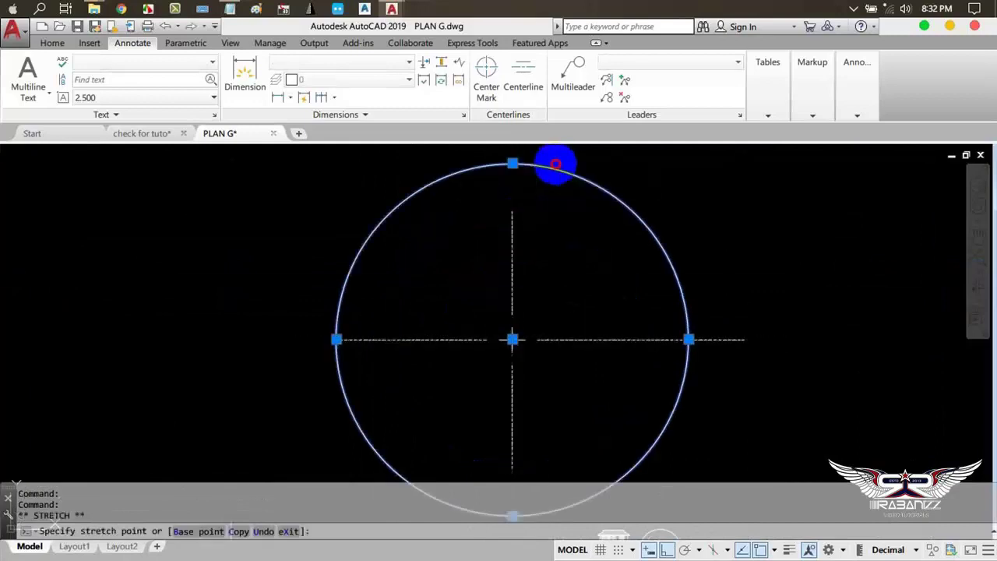
scroll(520, 228, "down", 4)
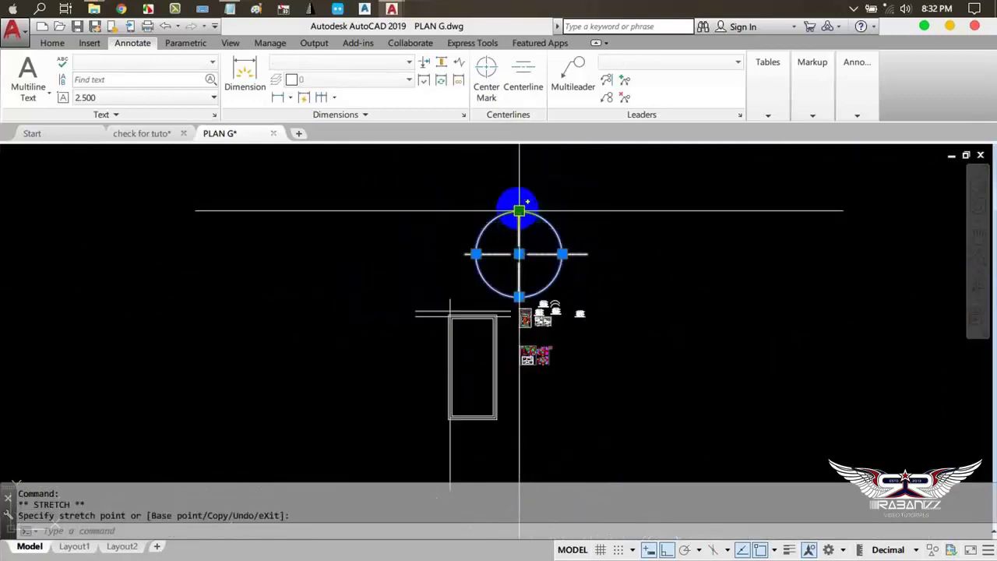
scroll(545, 226, "up", 5)
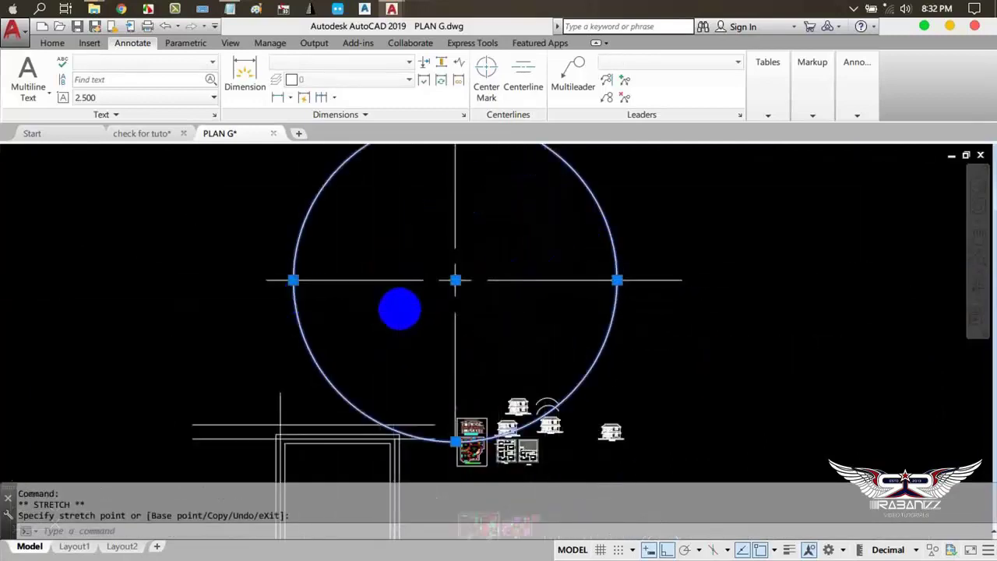
scroll(400, 309, "down", 2)
key("Escape")
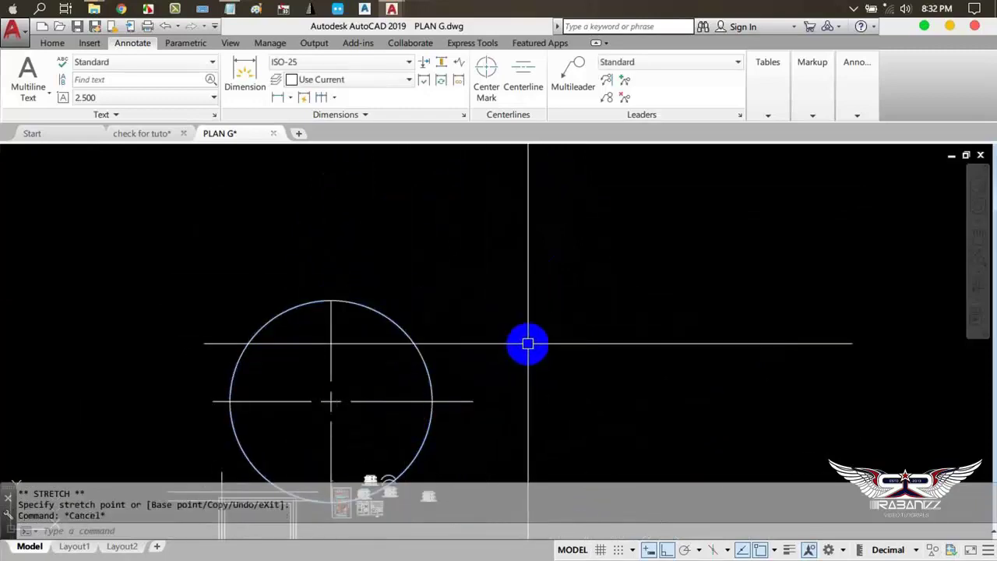
Draw the second circle with C, picking its centre and radius up and right
type("c")
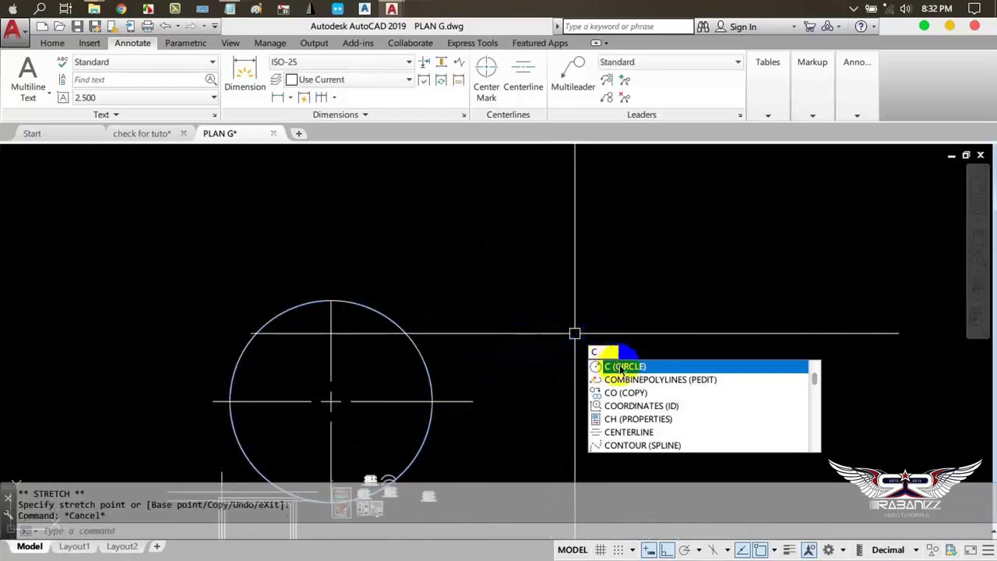
key("Return")
left_click(614, 273)
left_click(697, 318)
scroll(730, 293, "up", 2)
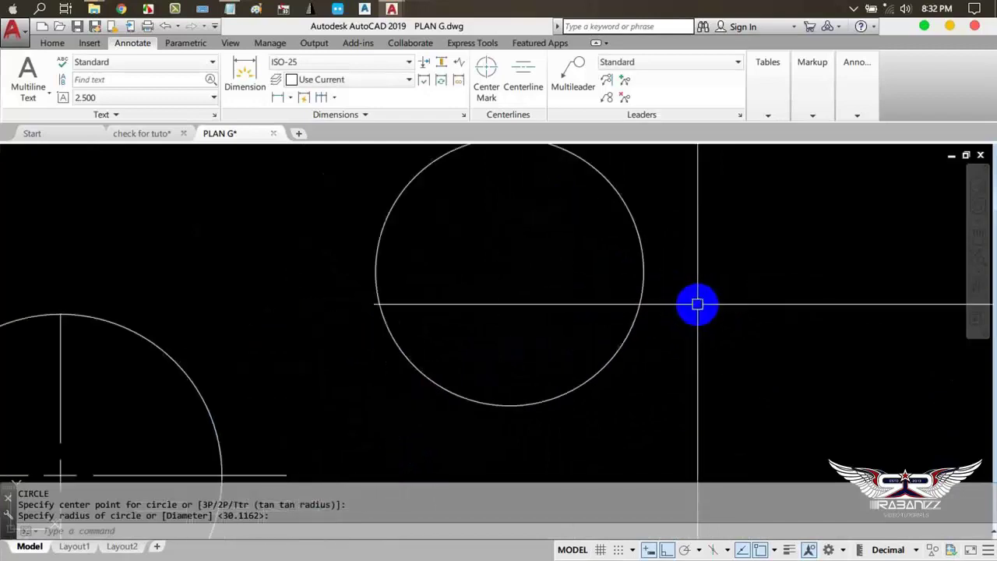
scroll(694, 305, "up", 1)
scroll(647, 249, "down", 1)
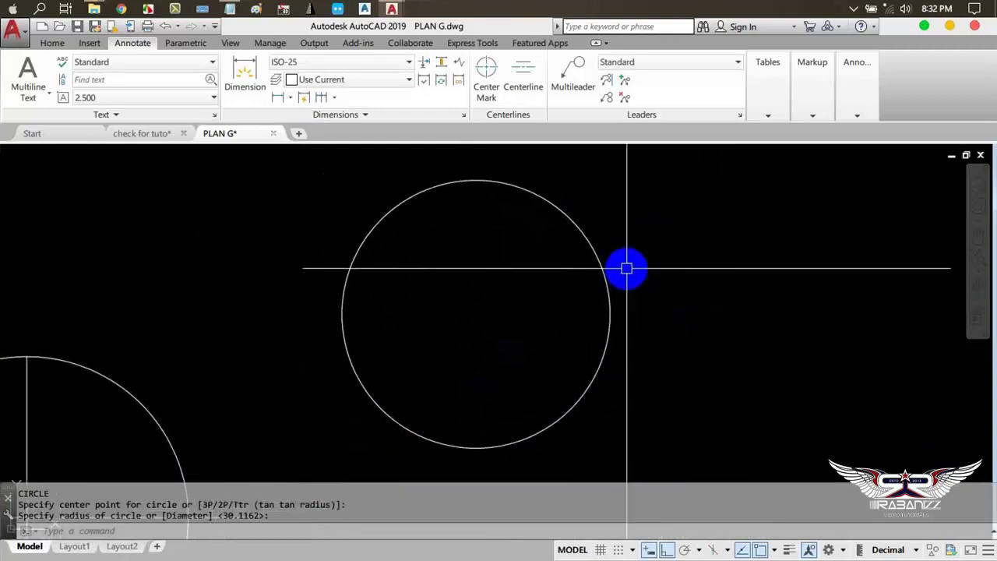
Start a polyline (PL) at the circle's centre, then cancel it
type("P")
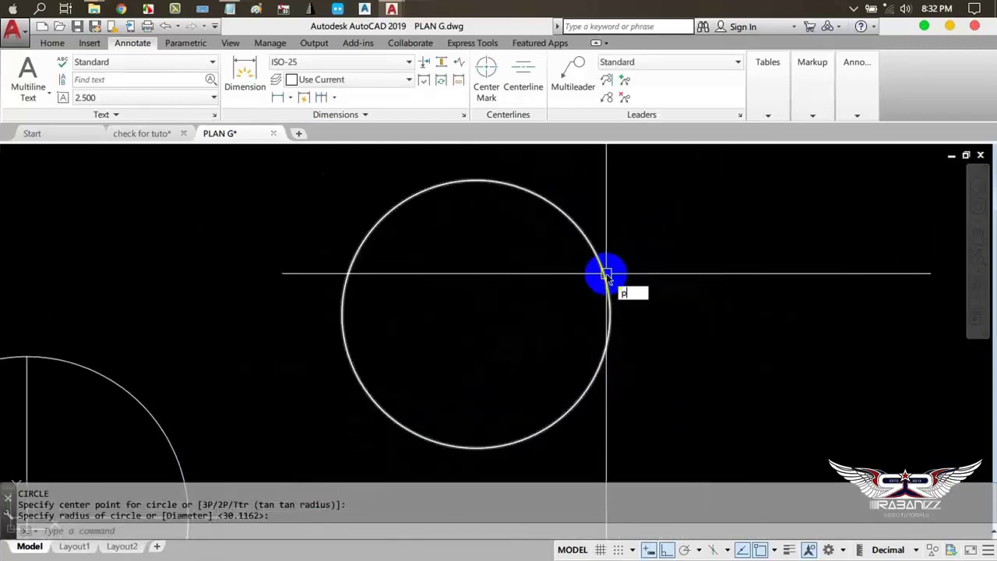
type("l")
key("Return")
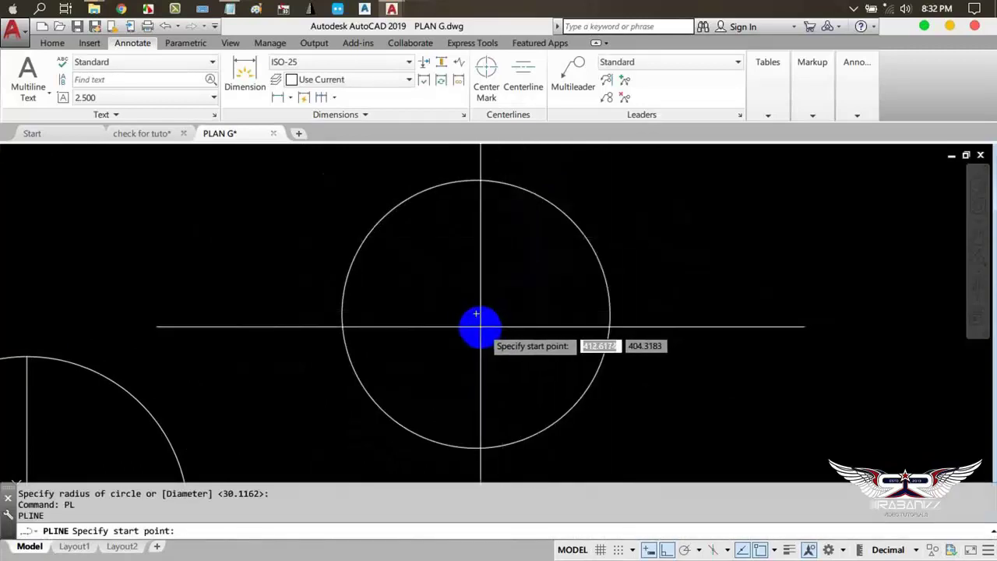
left_click(476, 315)
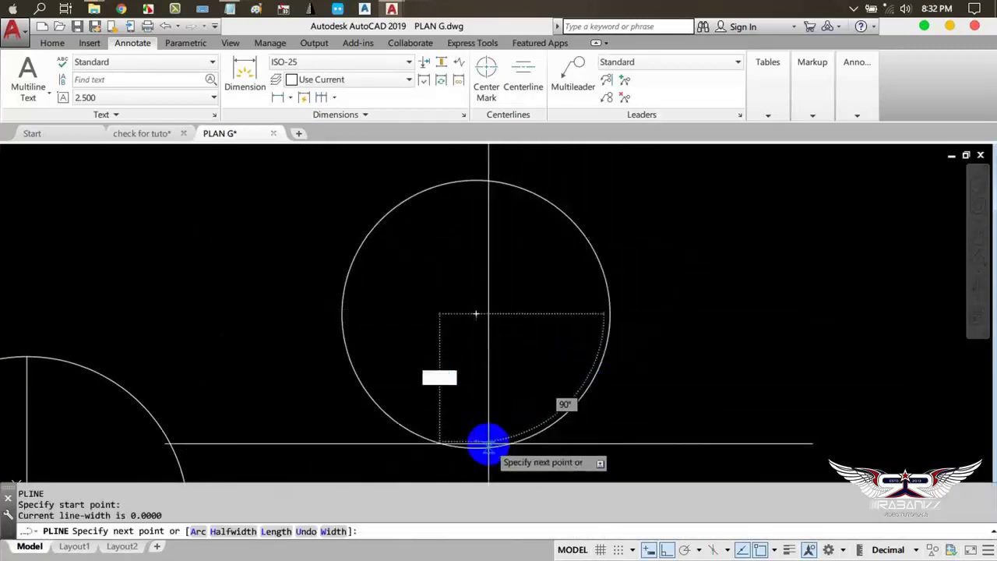
scroll(493, 305, "up", 1)
scroll(470, 286, "up", 5)
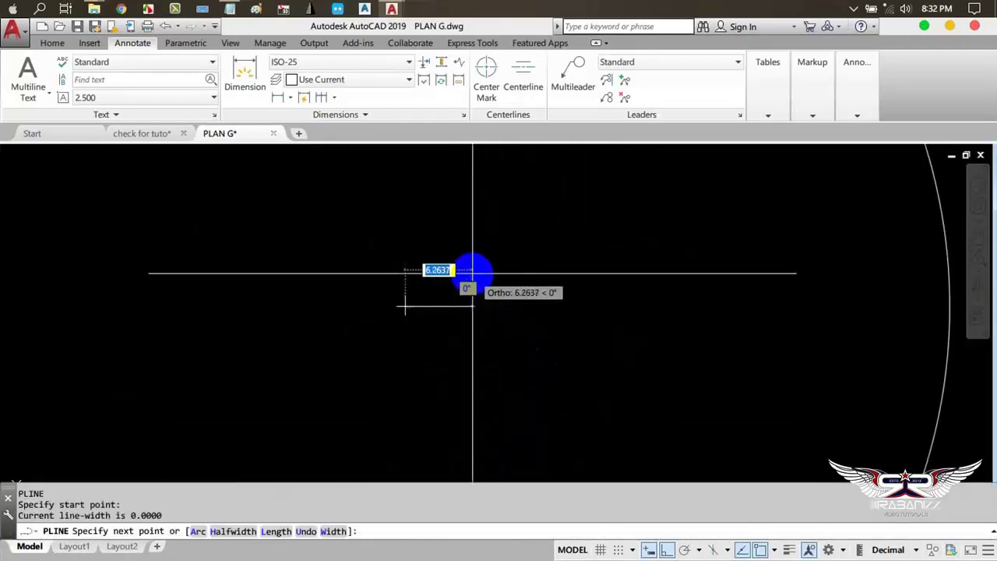
key("Escape")
mouse_move(476, 269)
middle_mouse_down()
mouse_move(284, 415)
mouse_move(251, 479)
middle_mouse_up()
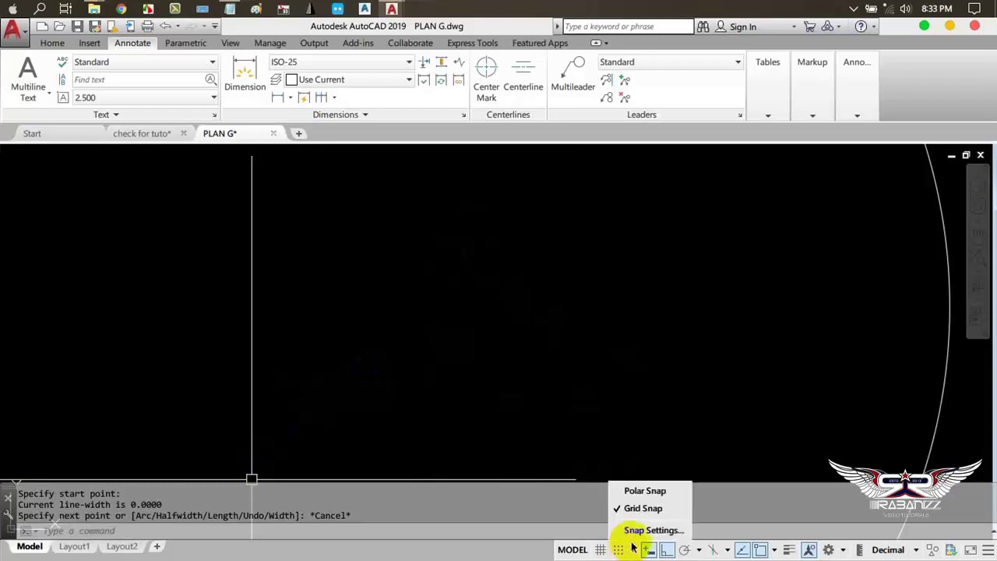
left_click(638, 537)
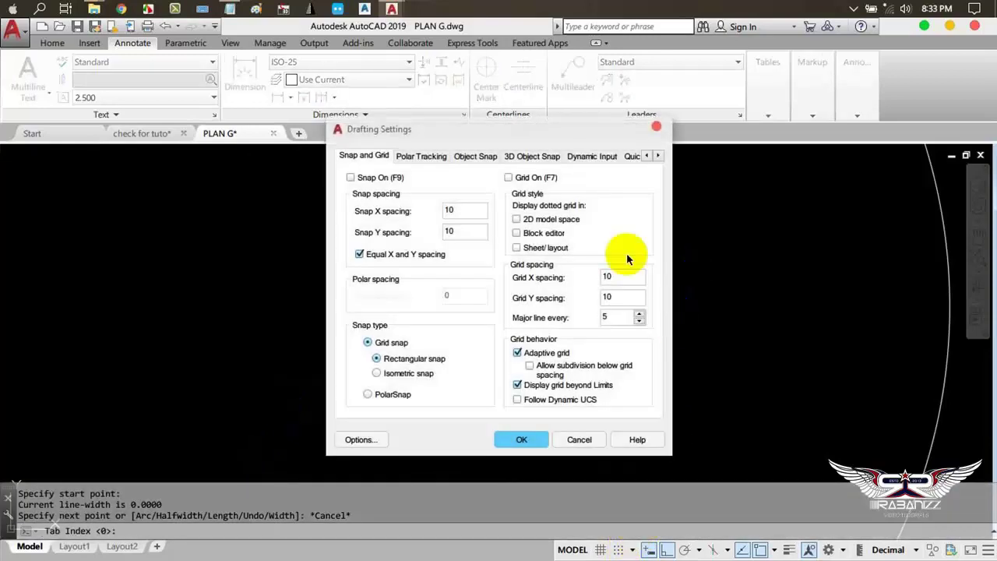
left_click(538, 159)
left_click(472, 157)
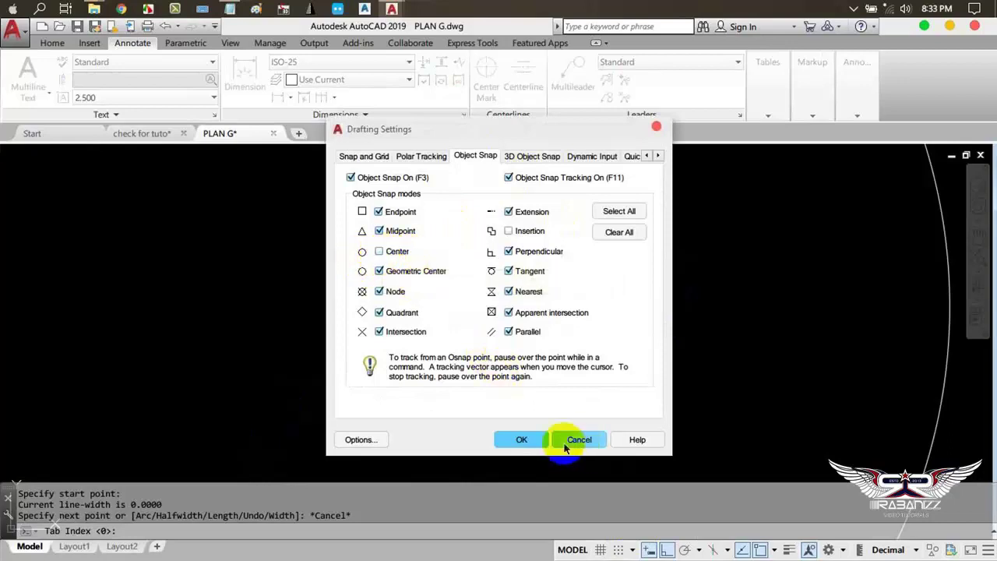
left_click(519, 441)
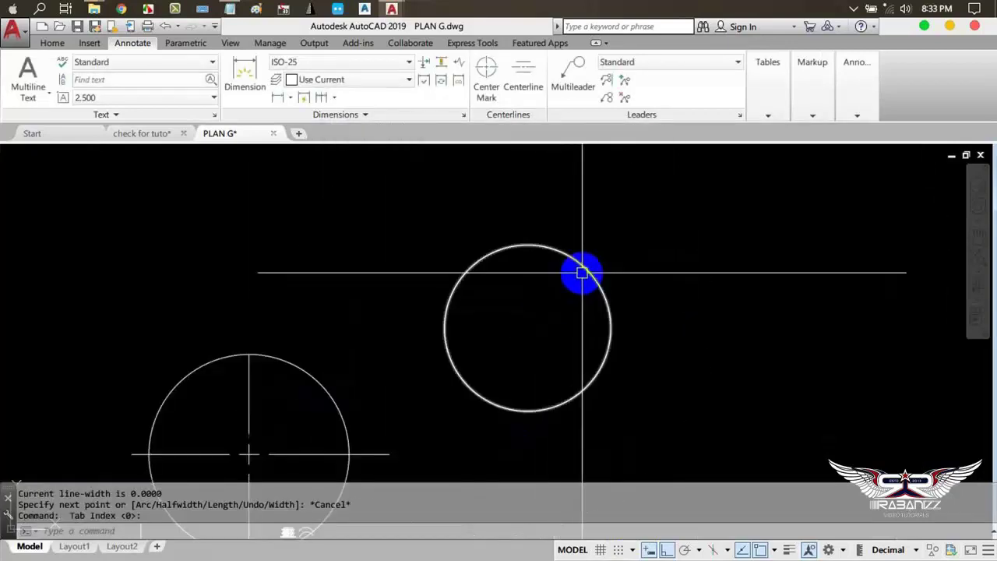
left_click(582, 267)
key("Escape")
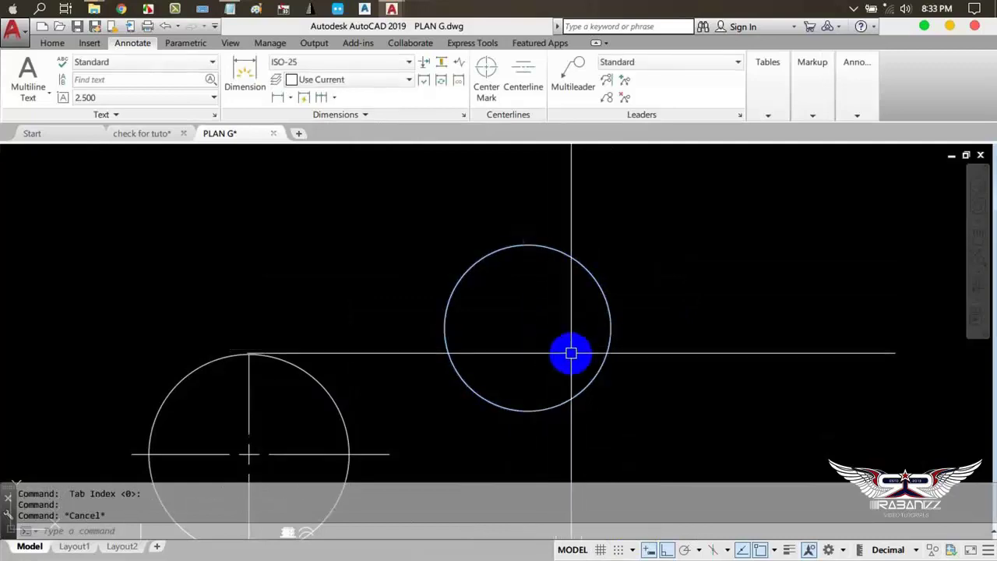
type("pl")
key("Return")
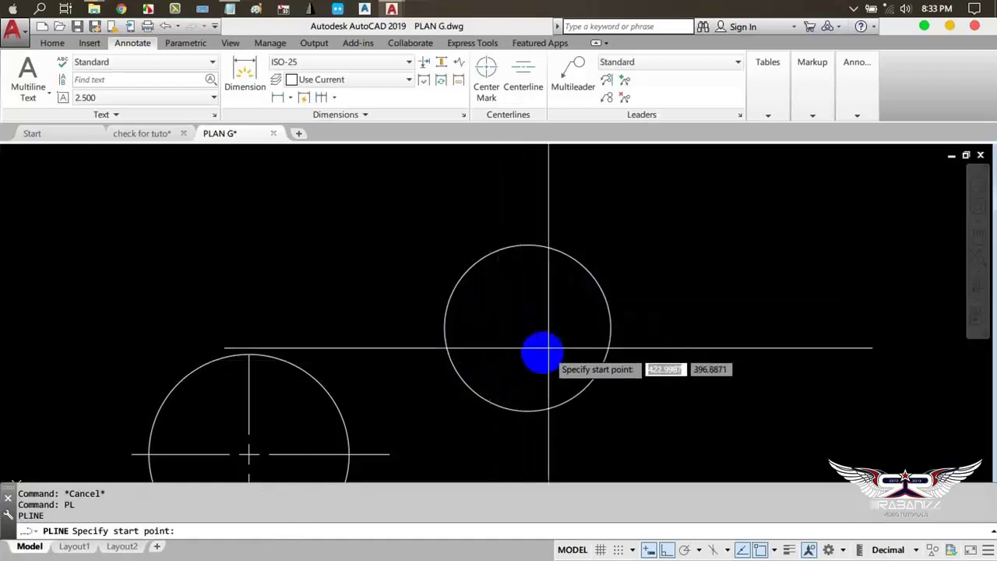
scroll(534, 333, "down", 3)
scroll(535, 334, "up", 4)
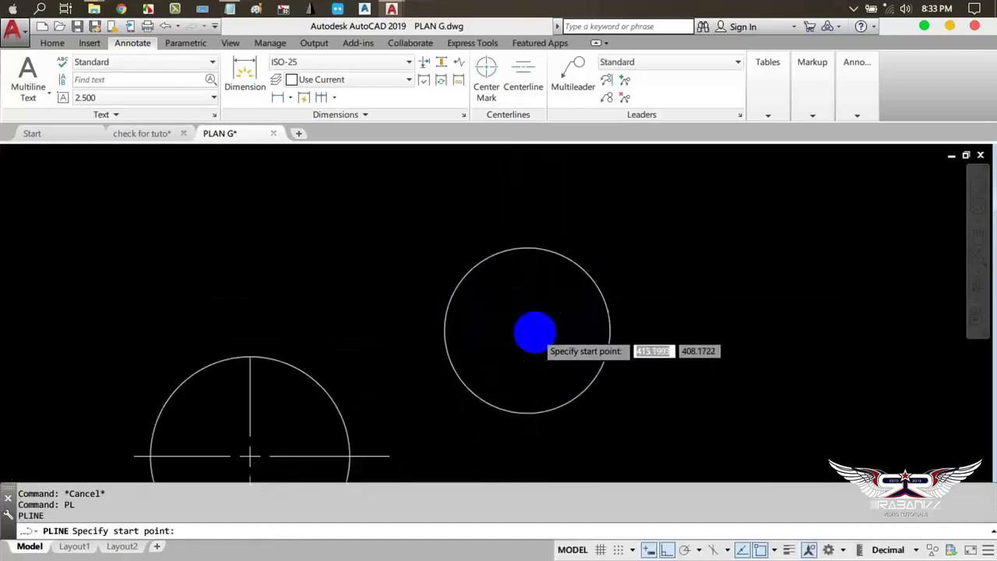
scroll(535, 332, "up", 2)
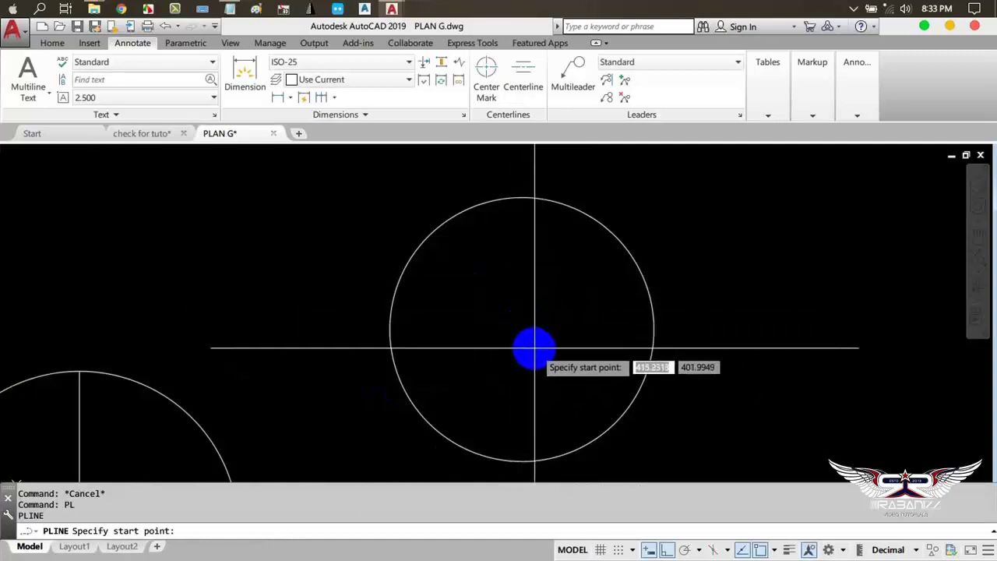
right_click(534, 348, "shift")
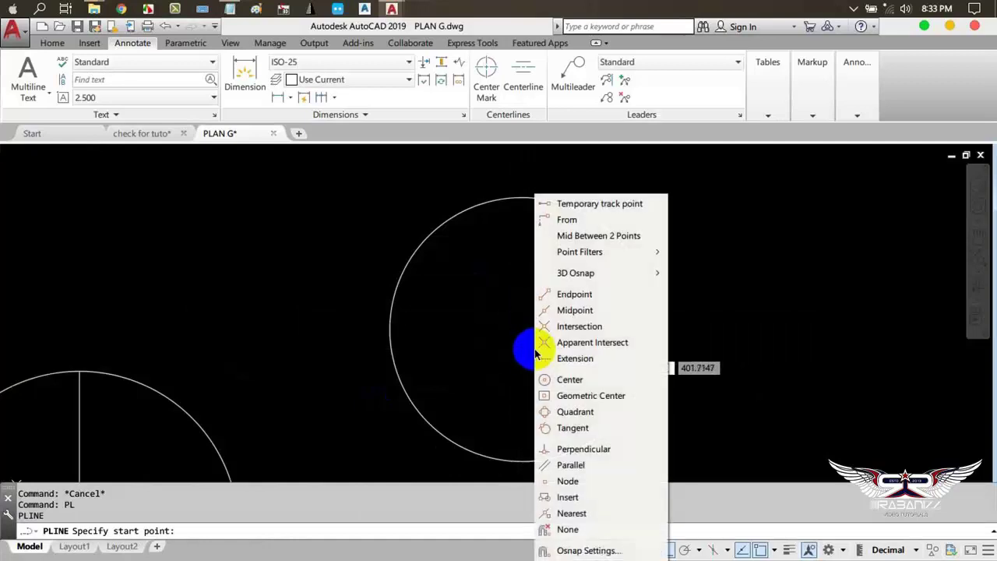
left_click(578, 381)
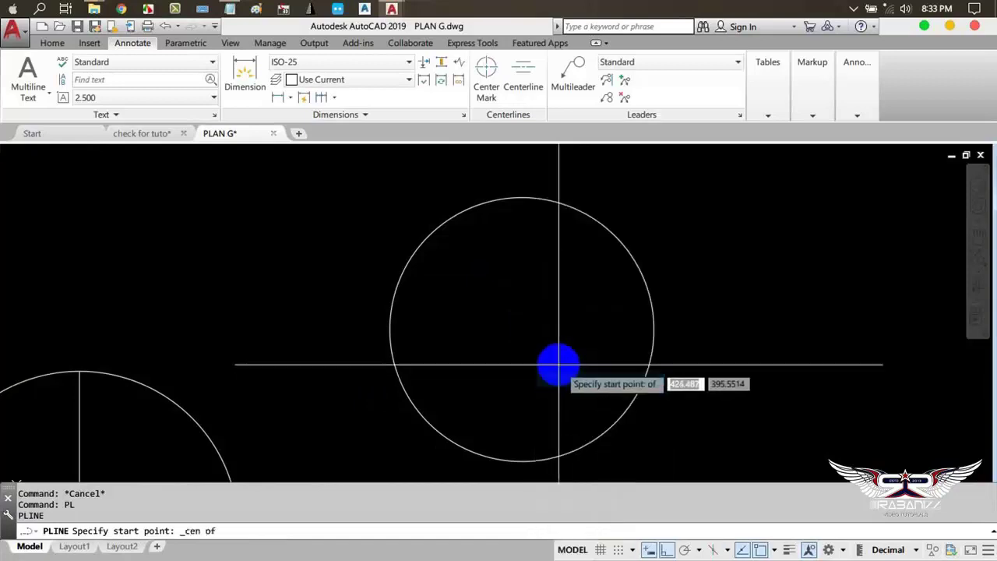
scroll(553, 358, "down", 5)
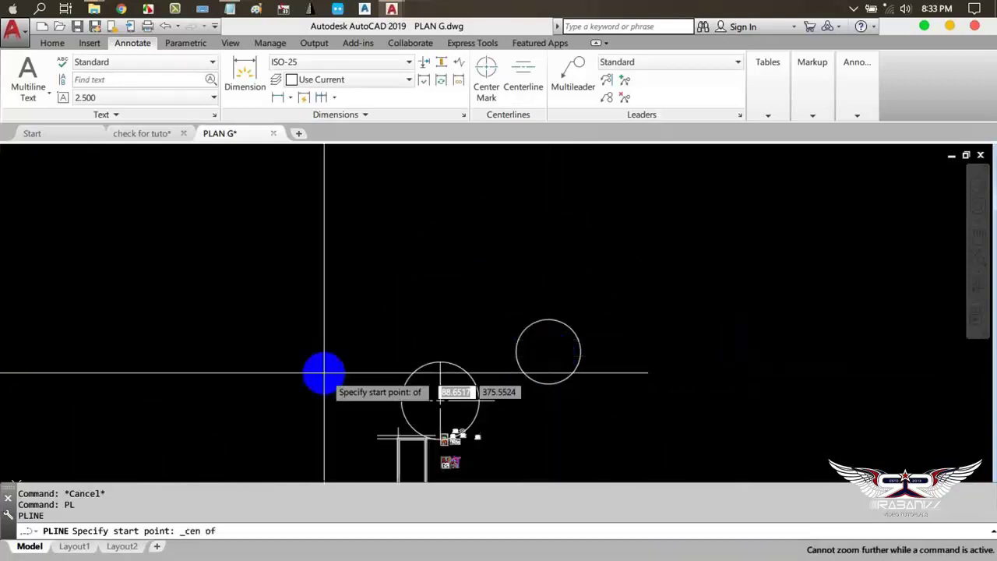
scroll(553, 358, "up", 3)
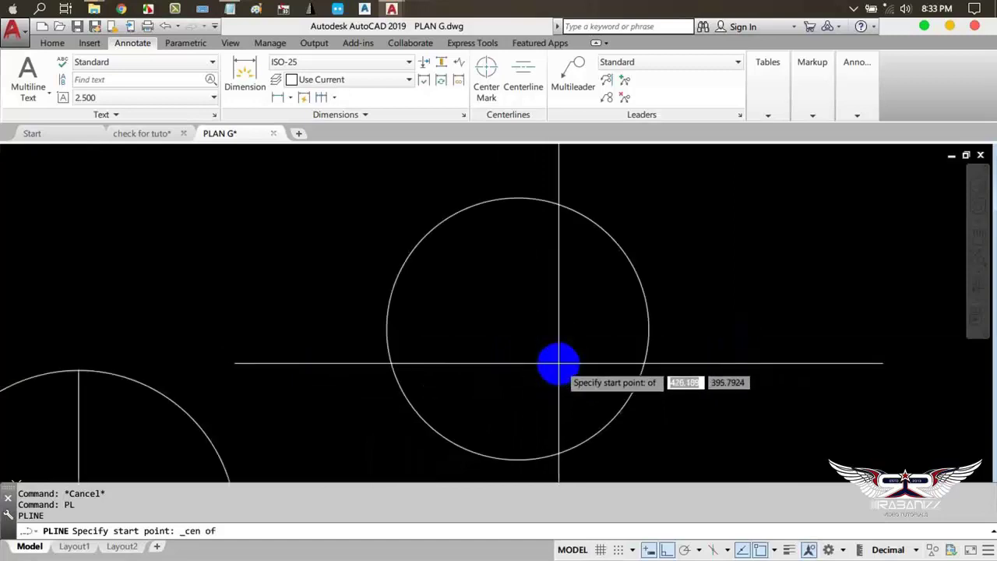
scroll(545, 346, "down", 3)
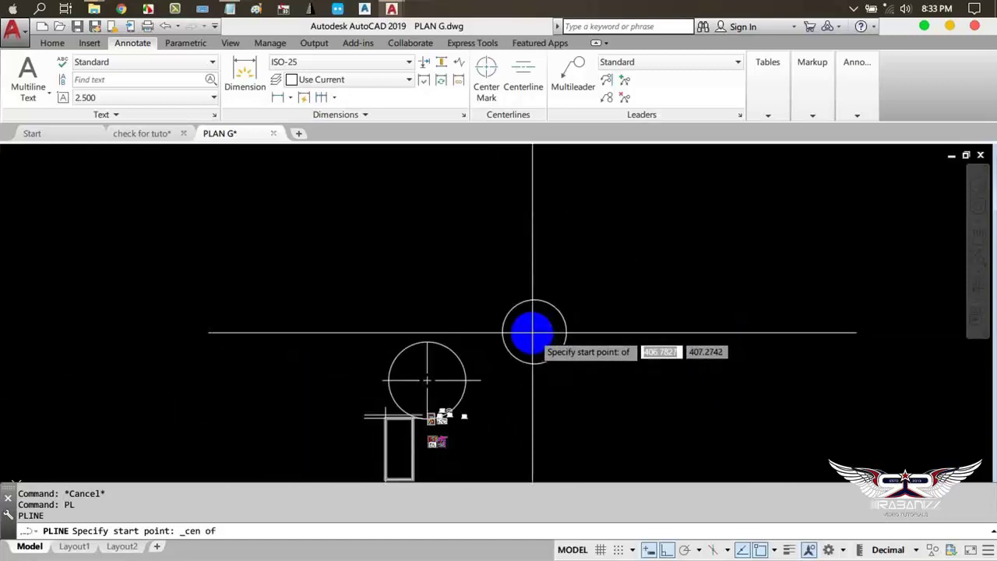
key("Escape")
scroll(592, 339, "up", 3)
scroll(578, 327, "up", 2)
middle_click_drag(540, 260, 573, 294)
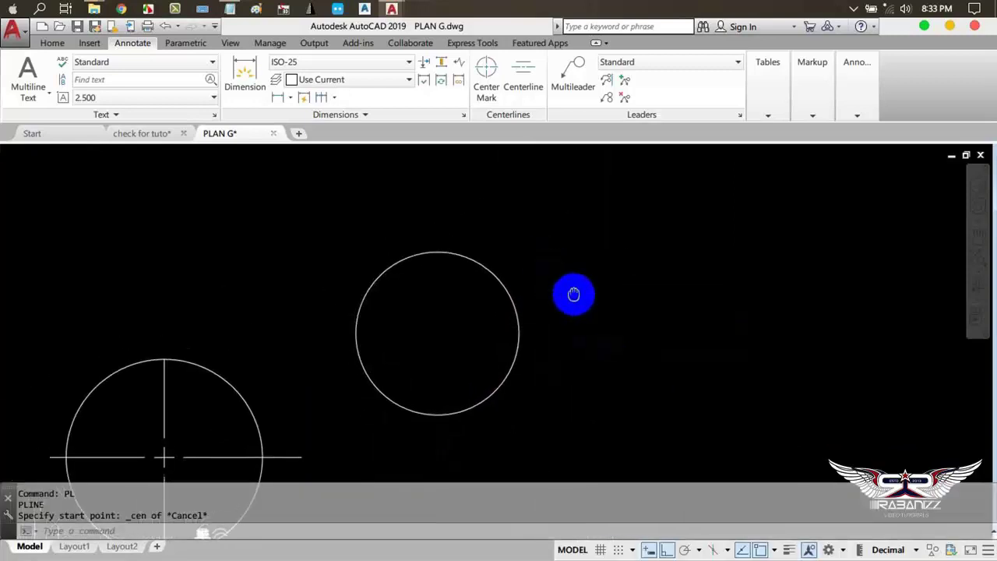
Place a Center Mark on the second circle
left_click(486, 75)
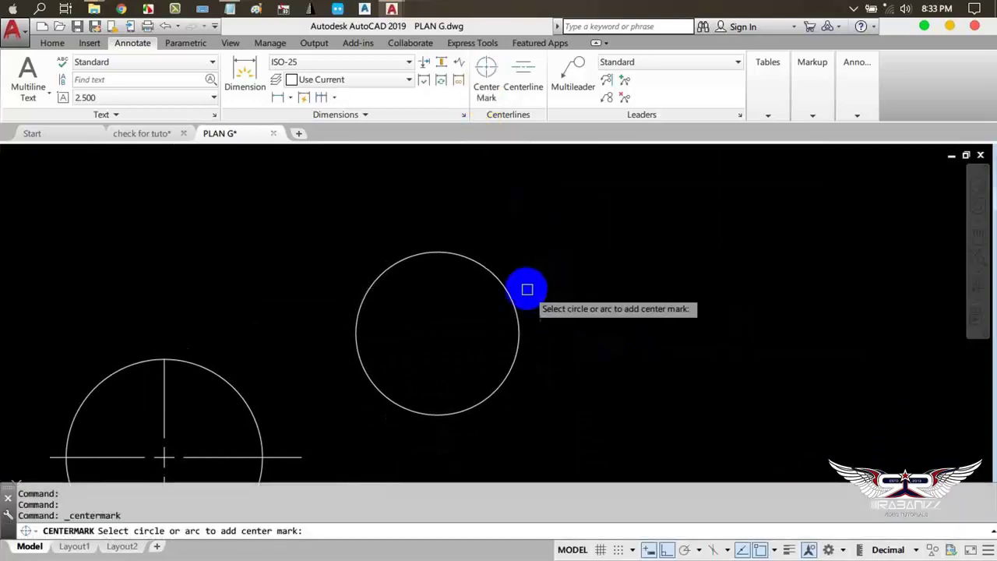
left_click(491, 272)
key("Return")
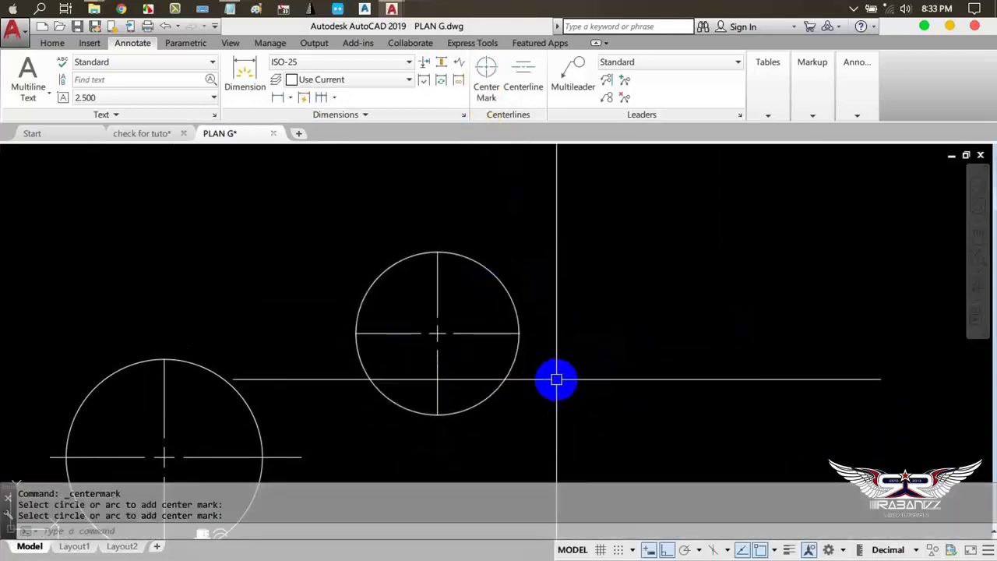
type("PL")
Start and cancel a polyline at the circle's centre, then frame both circles
key("Return")
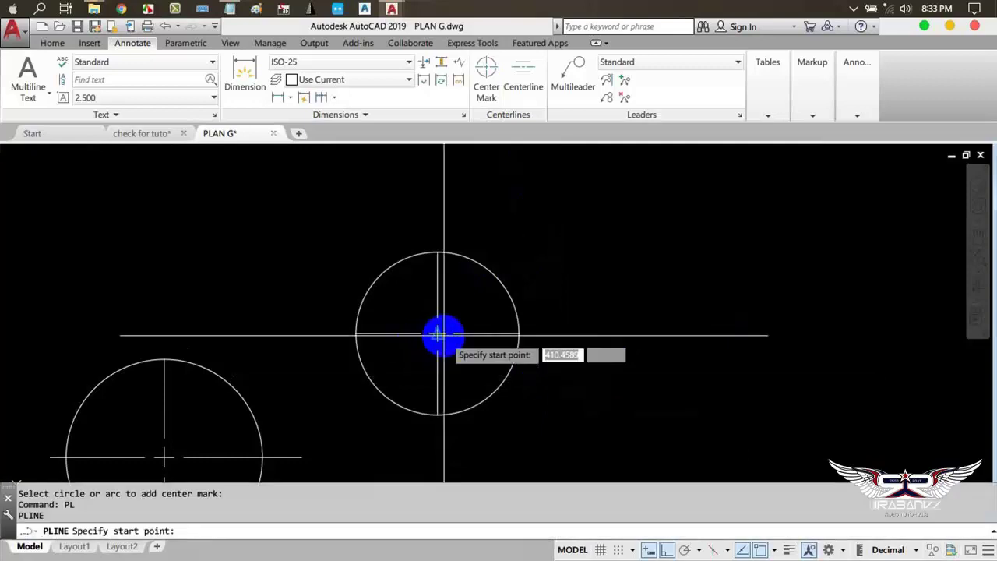
left_click(440, 338)
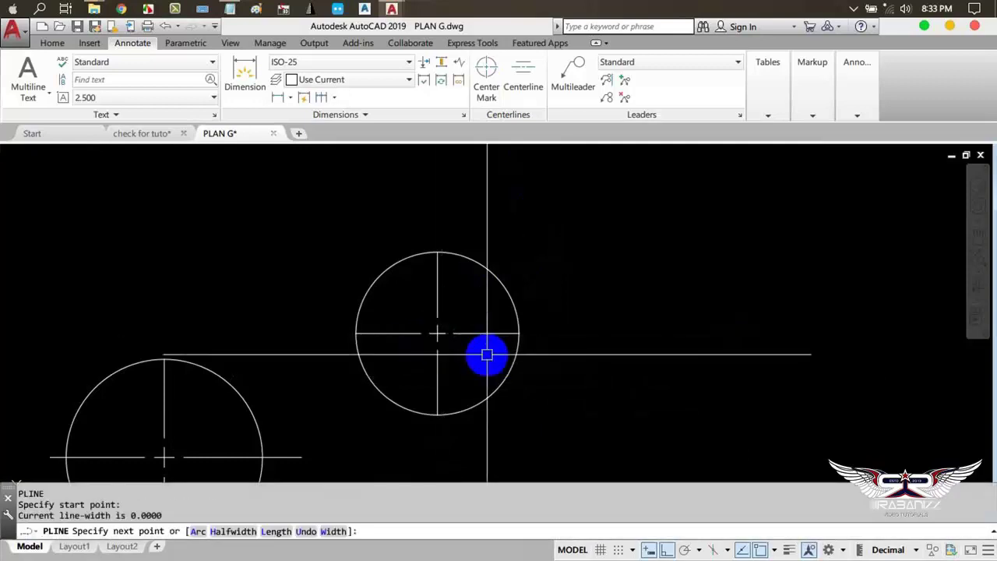
key("Escape")
scroll(486, 355, "down", 3)
scroll(627, 369, "down", 2)
middle_click_drag(641, 337, 626, 185)
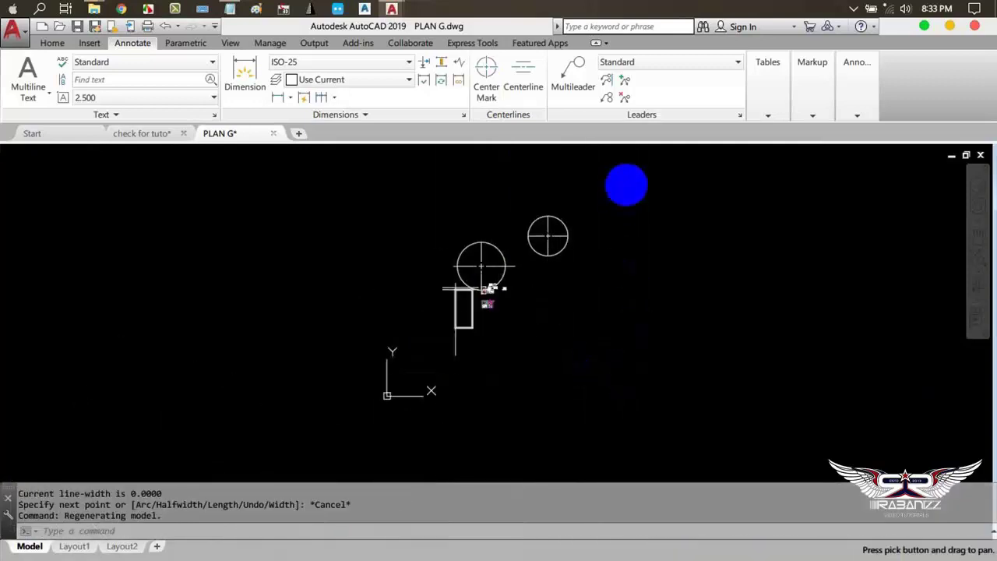
scroll(569, 291, "up", 3)
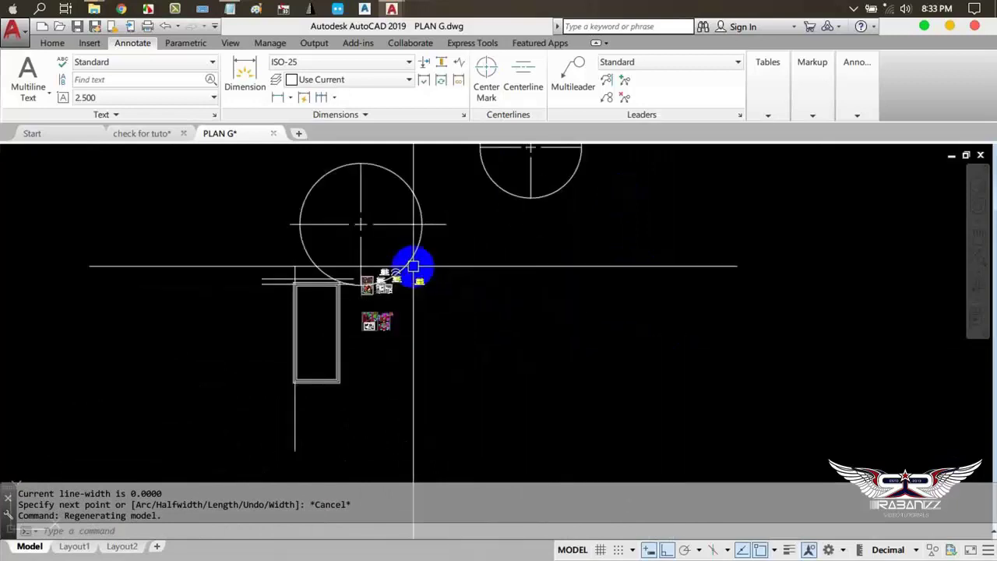
middle_click_drag(413, 266, 445, 338)
scroll(448, 338, "up", 2)
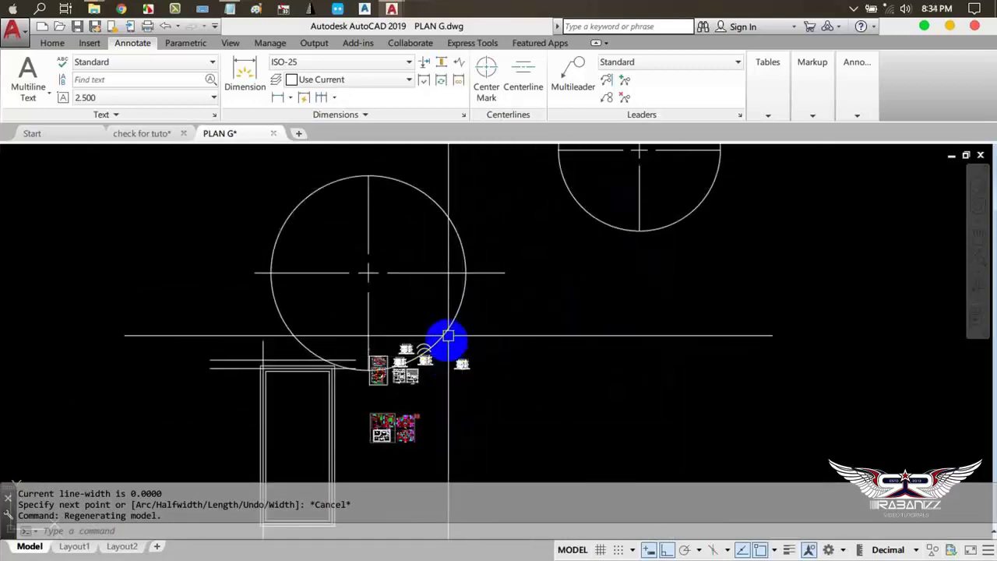
middle_click_drag(447, 338, 442, 381)
middle_click_drag(480, 249, 452, 289)
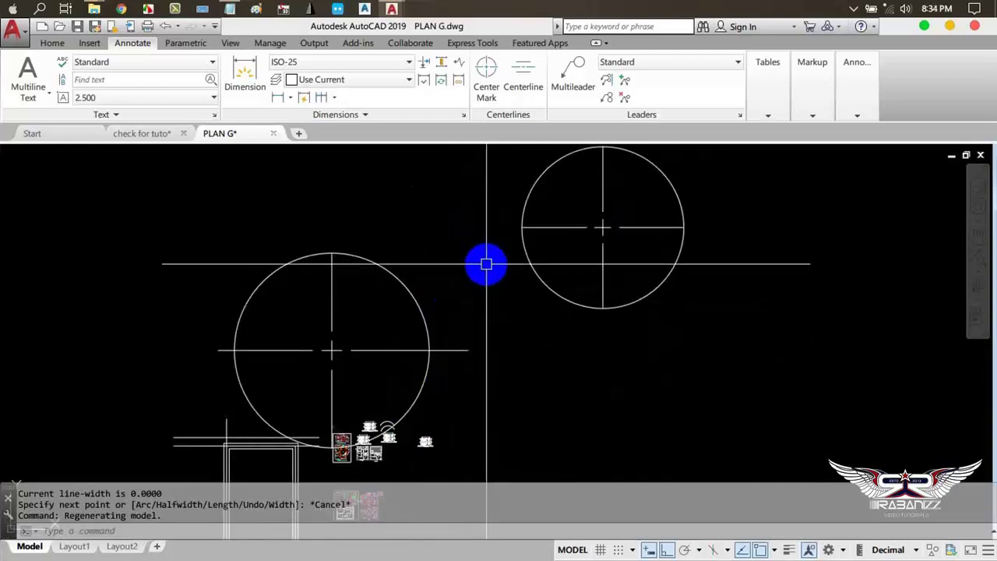
left_click(239, 81)
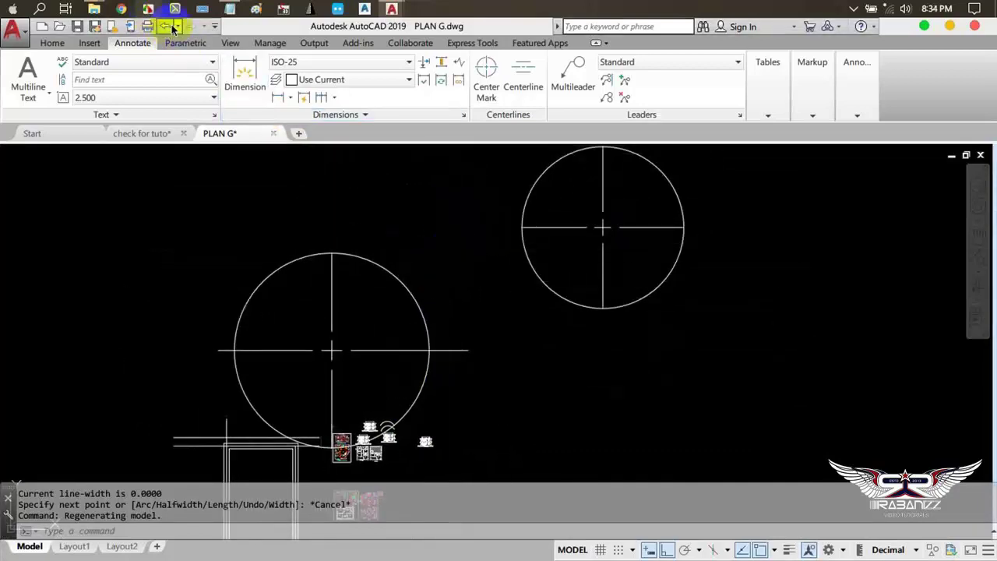